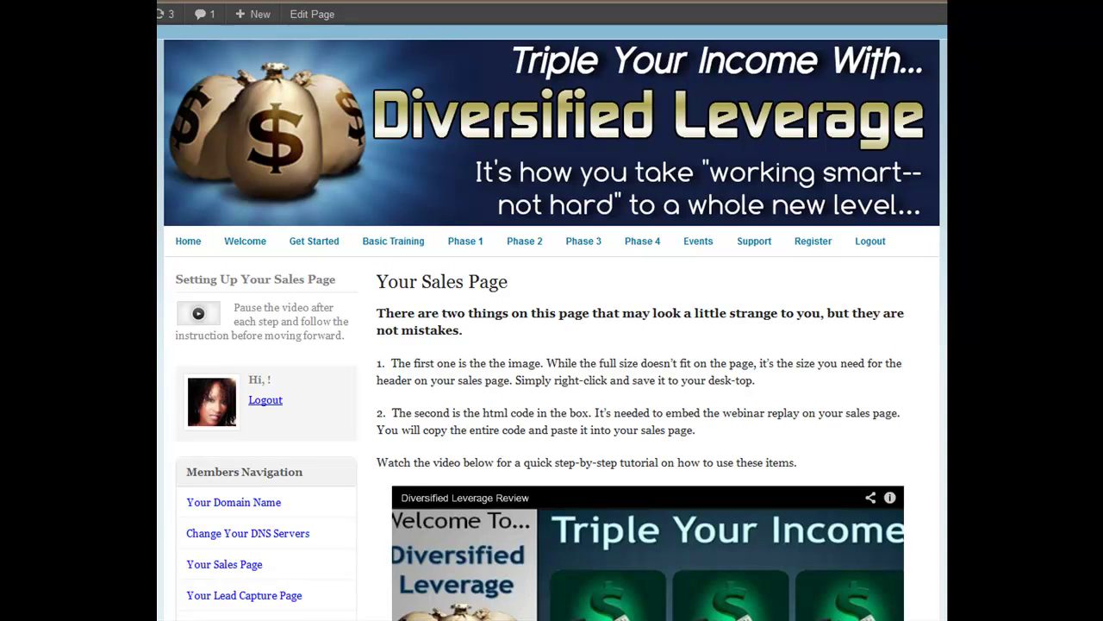
Open the Diversified Leverage site's Home page and look over its review video and welcome text
{"action": "left_click", "coordinate": [187, 246]}
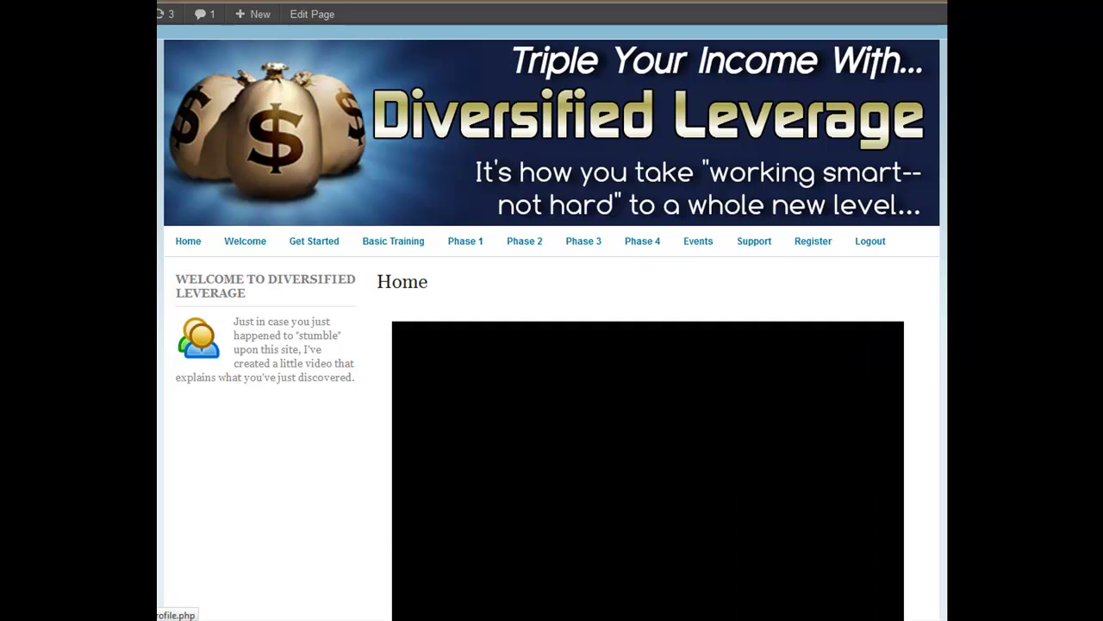
{"action": "scroll", "coordinate": [552, 345], "scroll_direction": "down", "scroll_amount": 3}
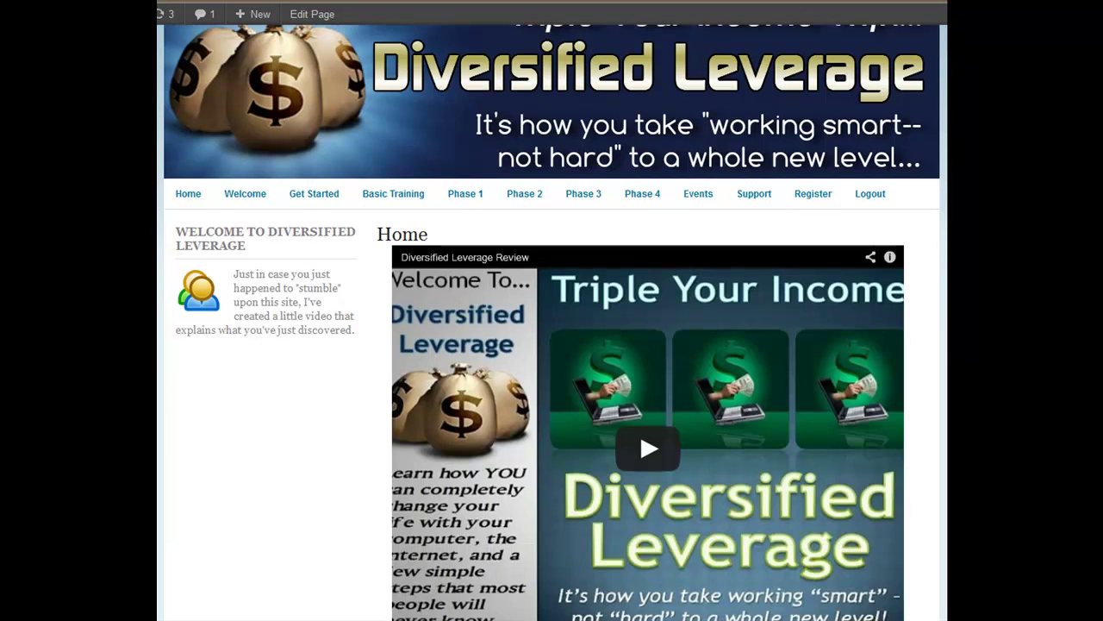
{"action": "scroll", "coordinate": [552, 345], "scroll_direction": "down", "scroll_amount": 5}
{"action": "scroll", "coordinate": [552, 345], "scroll_direction": "up", "scroll_amount": 7}
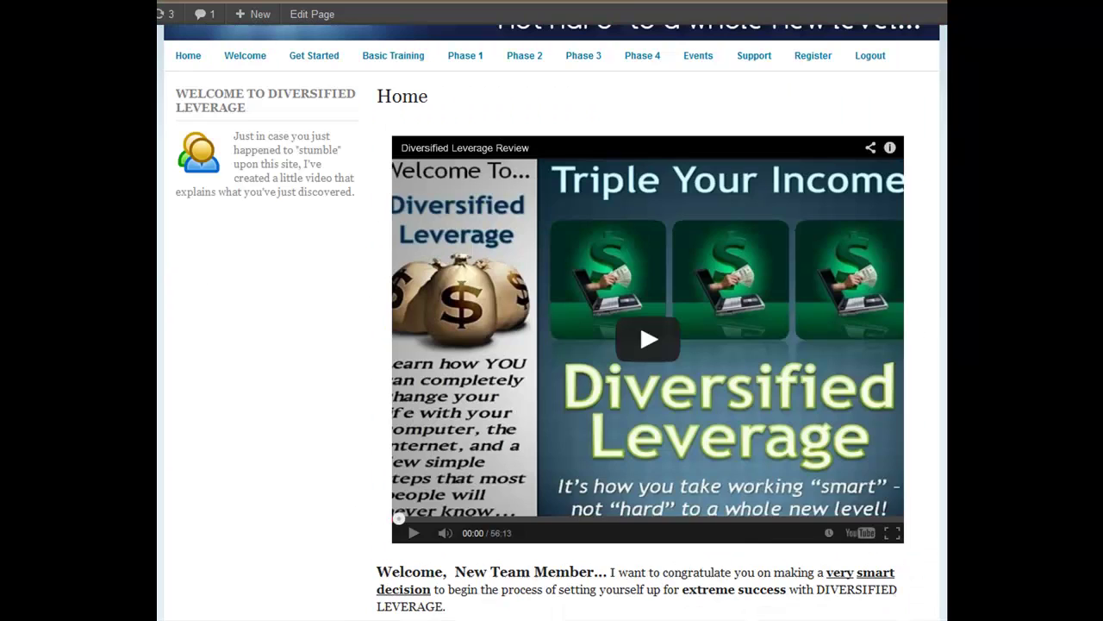
{"action": "scroll", "coordinate": [552, 345], "scroll_direction": "up", "scroll_amount": 2}
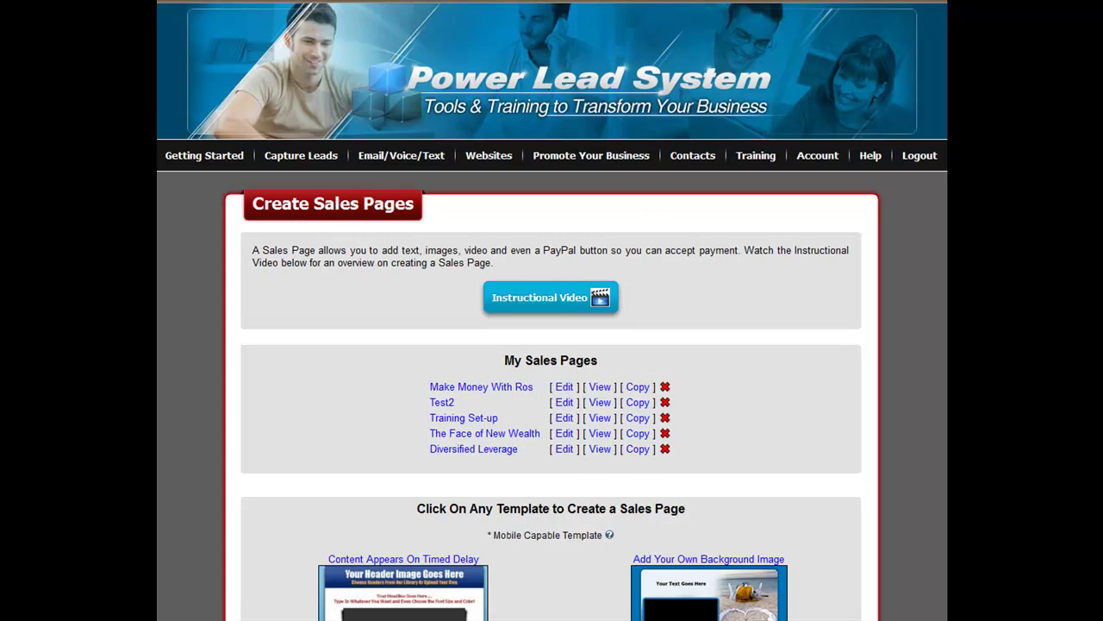
Create a sales page in Power Lead System from Option 1 of the Content Appears On Timed Delay template
{"action": "scroll", "coordinate": [551, 310], "scroll_direction": "down", "scroll_amount": 3}
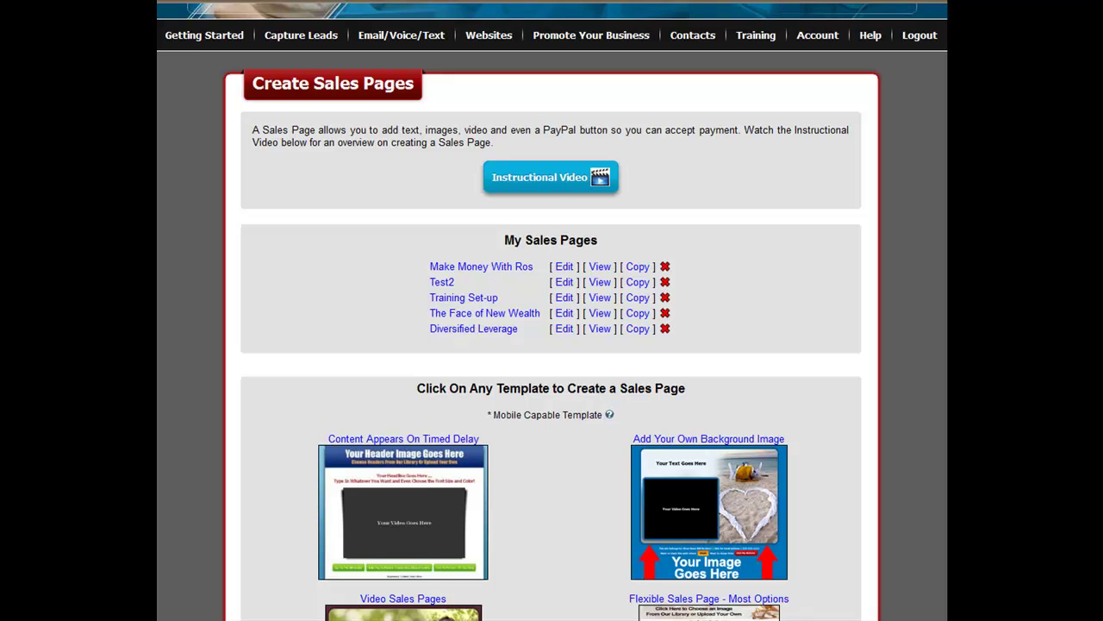
{"action": "scroll", "coordinate": [552, 345], "scroll_direction": "down", "scroll_amount": 2}
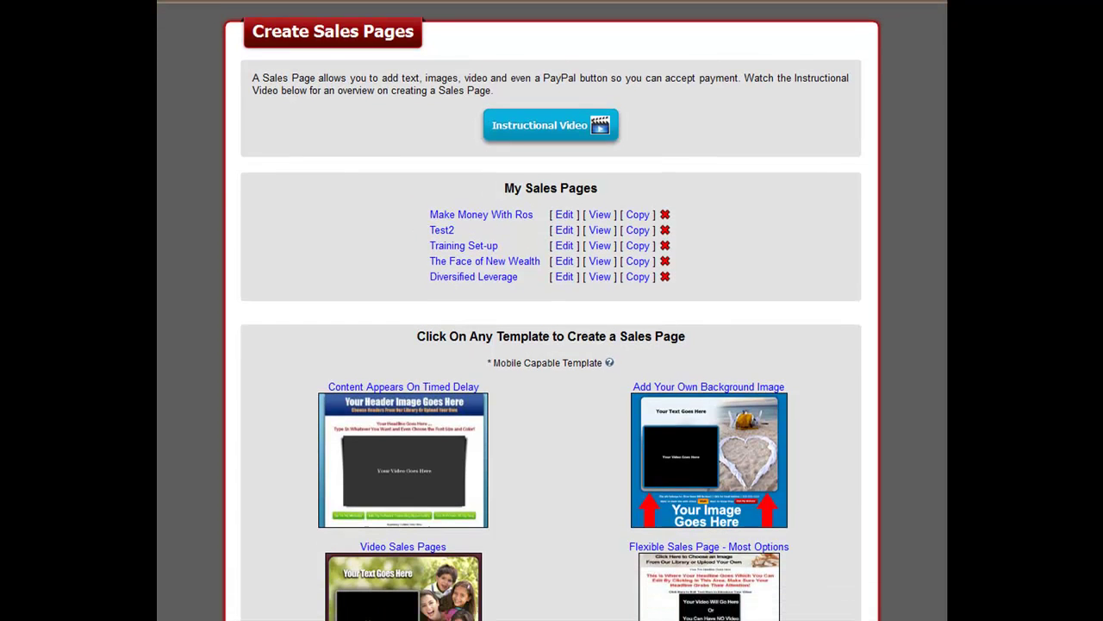
{"action": "scroll", "coordinate": [552, 345], "scroll_direction": "down", "scroll_amount": 2}
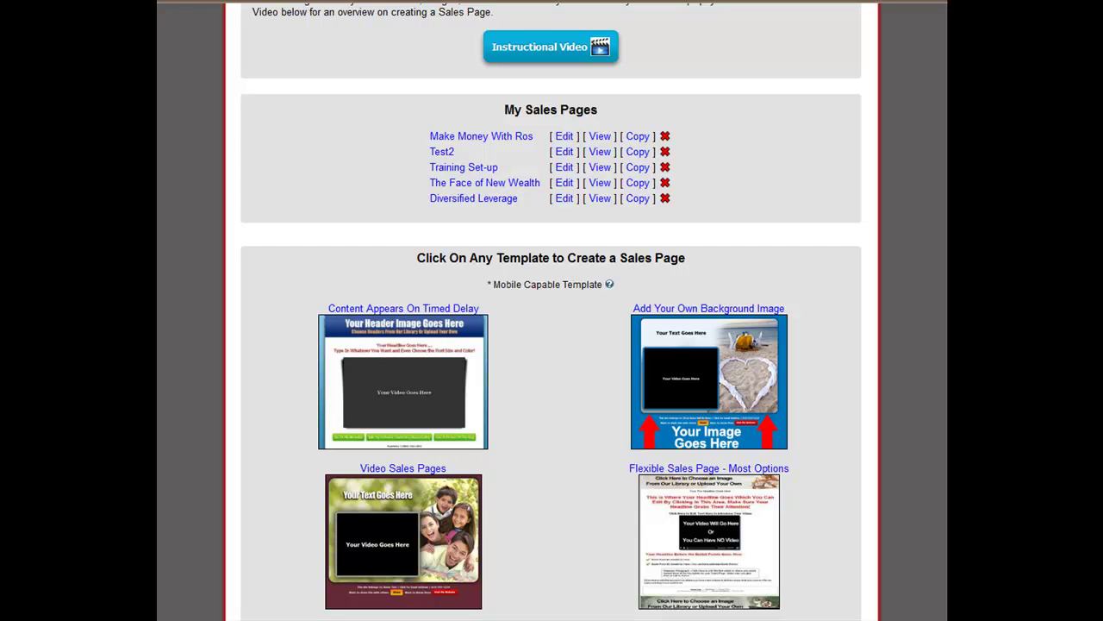
{"action": "scroll", "coordinate": [552, 311], "scroll_direction": "up", "scroll_amount": 3}
{"action": "scroll", "coordinate": [551, 310], "scroll_direction": "down", "scroll_amount": 4}
{"action": "scroll", "coordinate": [436, 298], "scroll_direction": "down", "scroll_amount": 1}
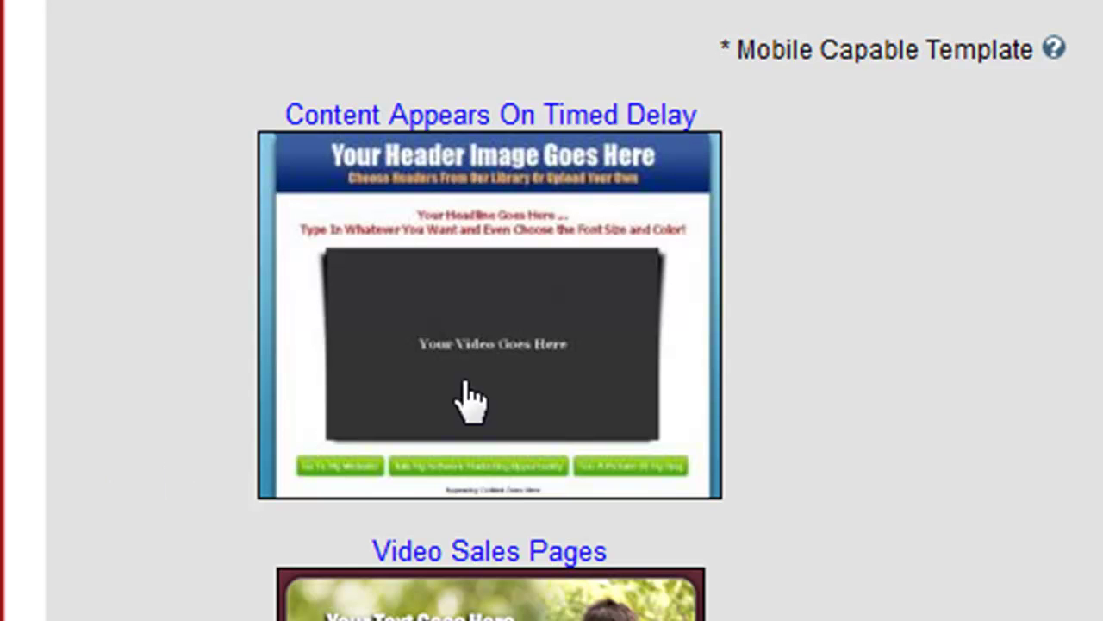
{"action": "left_click", "coordinate": [515, 341]}
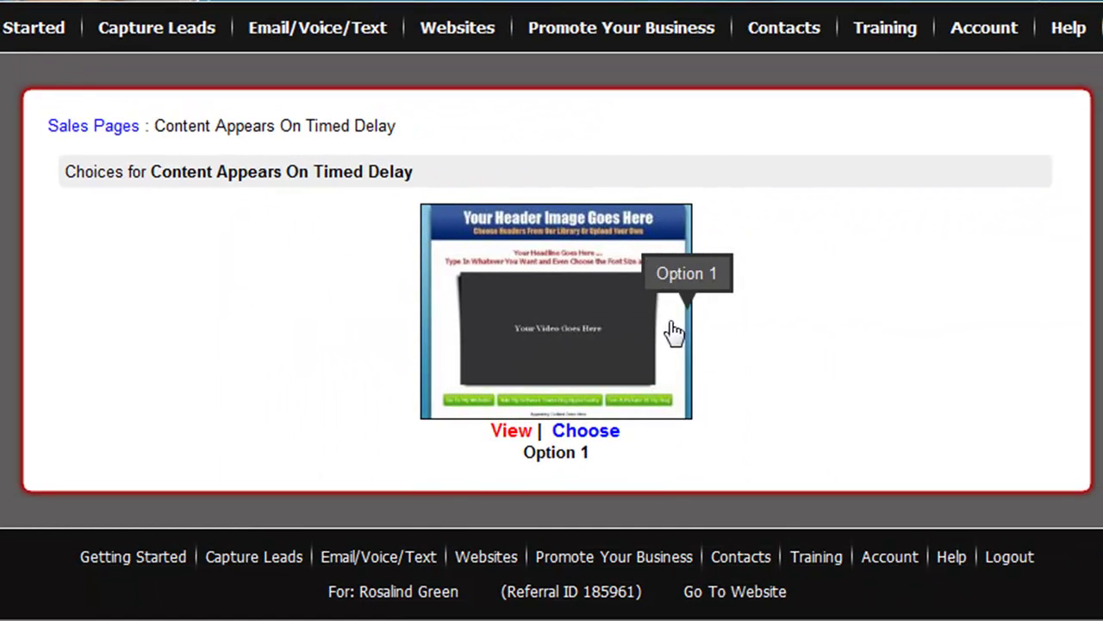
{"action": "left_click", "coordinate": [589, 441]}
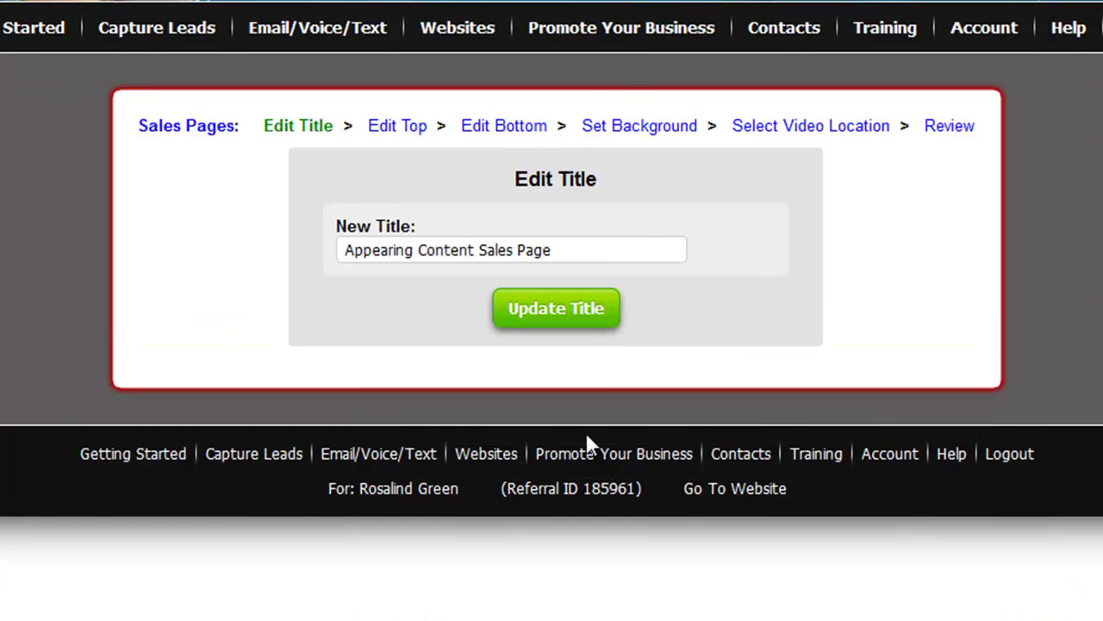
Set the new sales page's title to "Make Money With" plus the owner's short first name and save it
{"action": "left_click", "coordinate": [473, 249]}
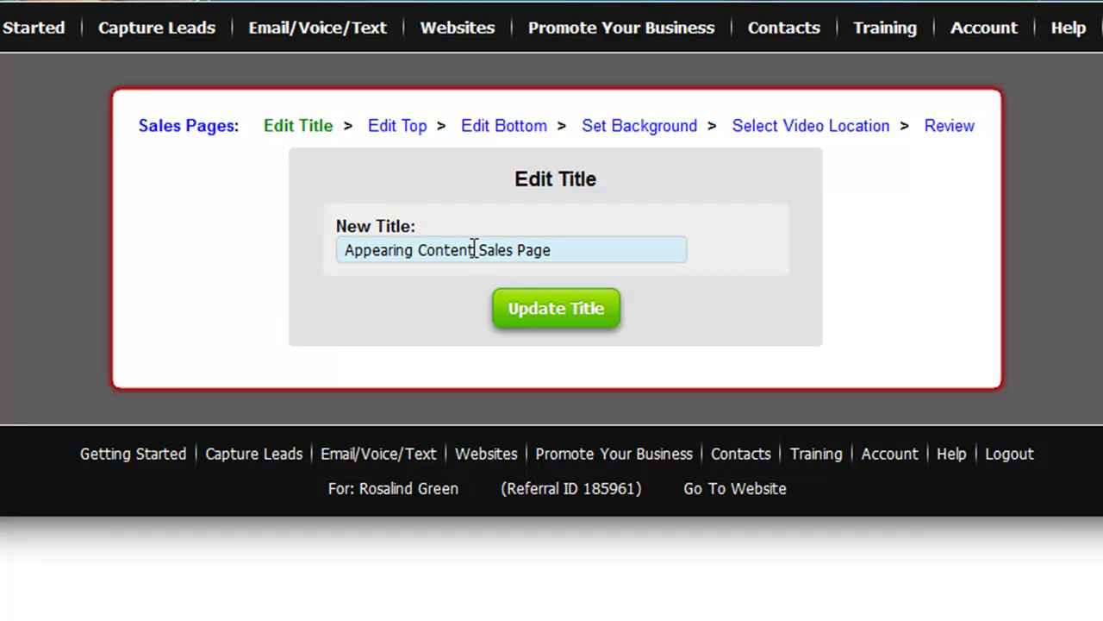
{"action": "left_click", "coordinate": [581, 249]}
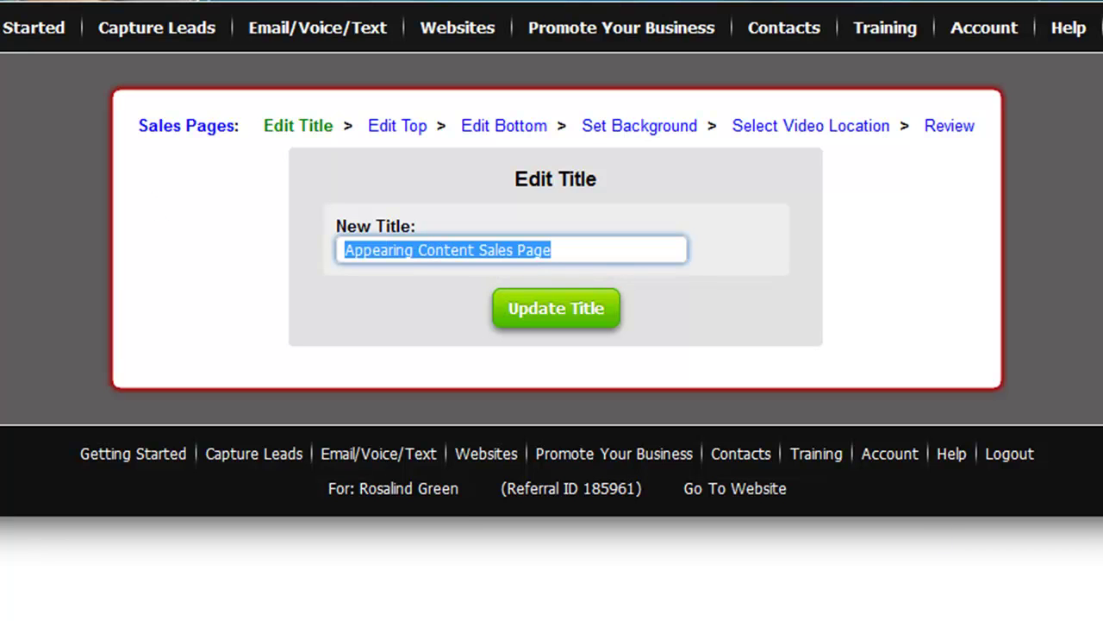
{"action": "type", "text": "Make"}
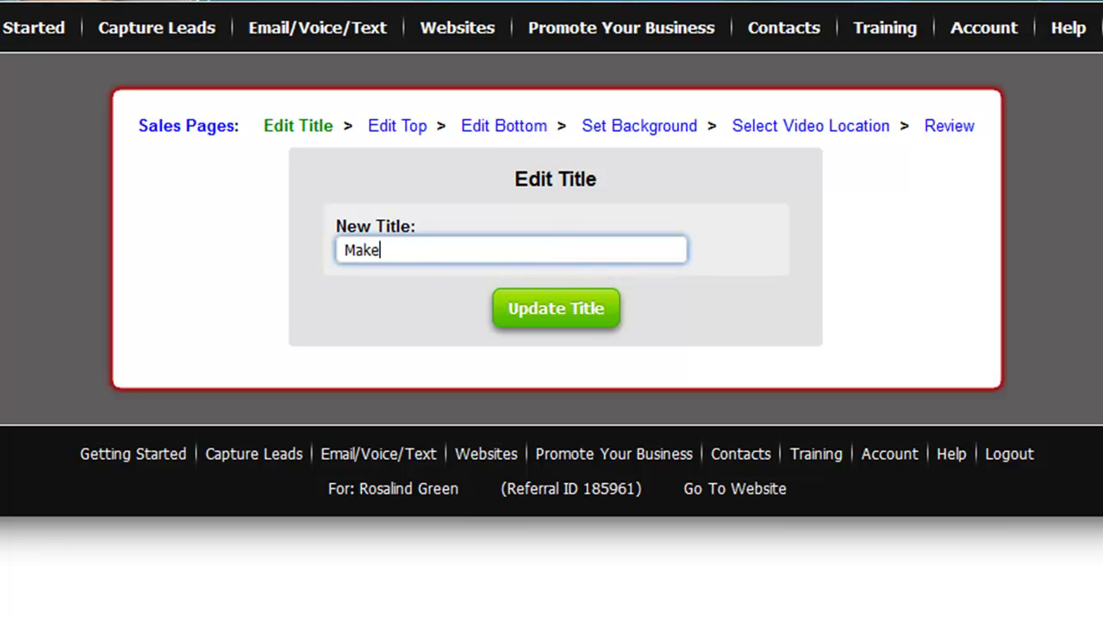
{"action": "type", "text": " Money With Ros"}
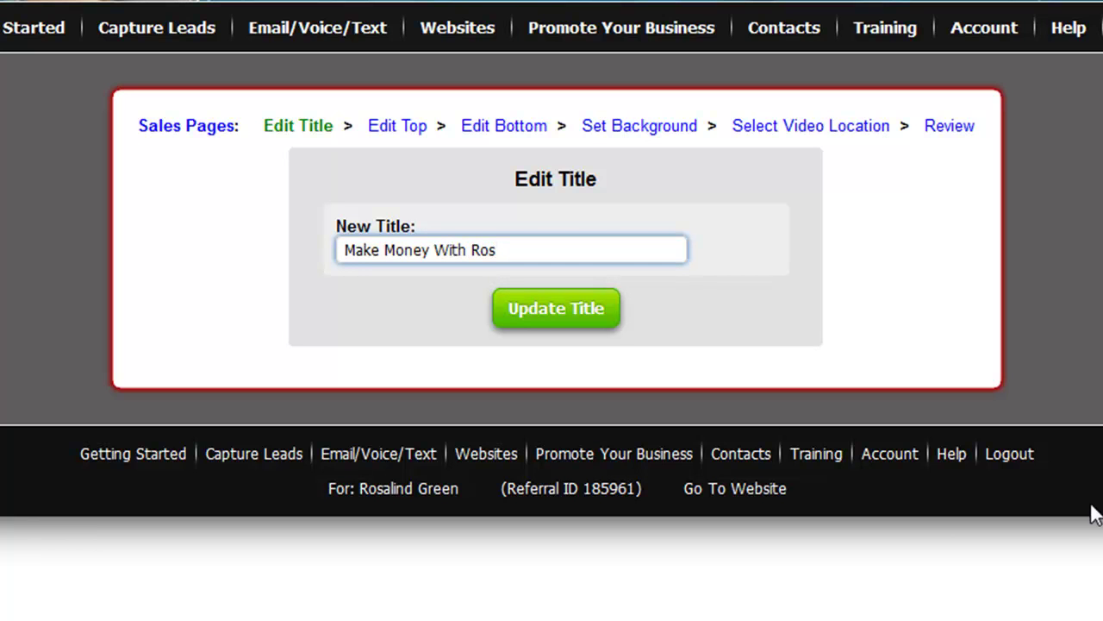
{"action": "left_click", "coordinate": [546, 317]}
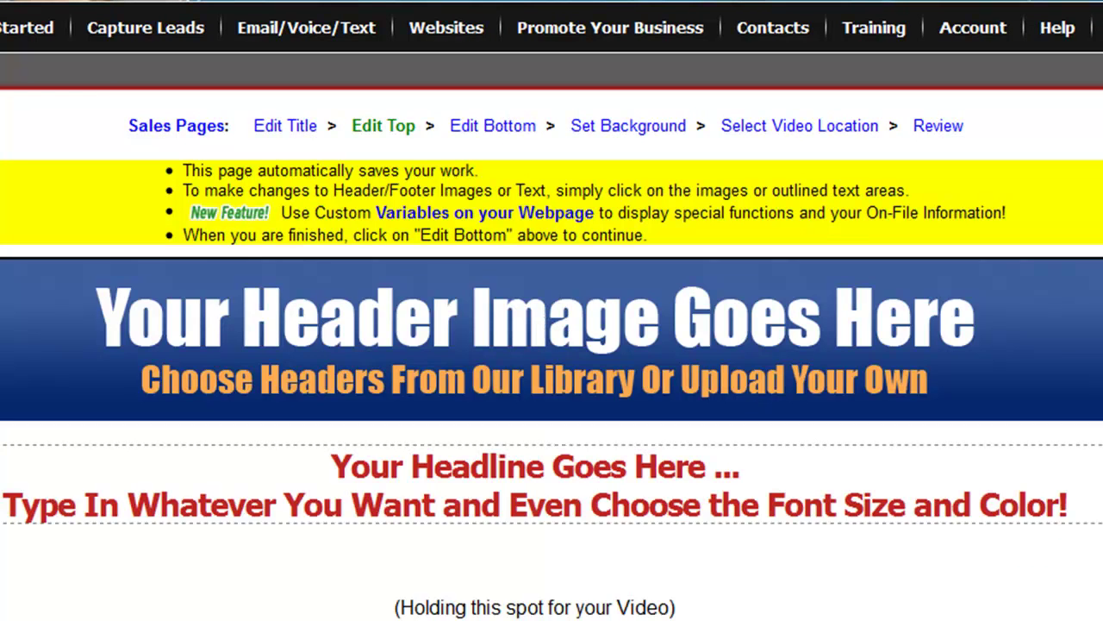
On the Diversified Leverage site, open the Your Sales Page training under Step 2 – Your Sales Funnel and find the header banner and embed code
{"action": "scroll", "coordinate": [552, 345], "scroll_direction": "down", "scroll_amount": 3}
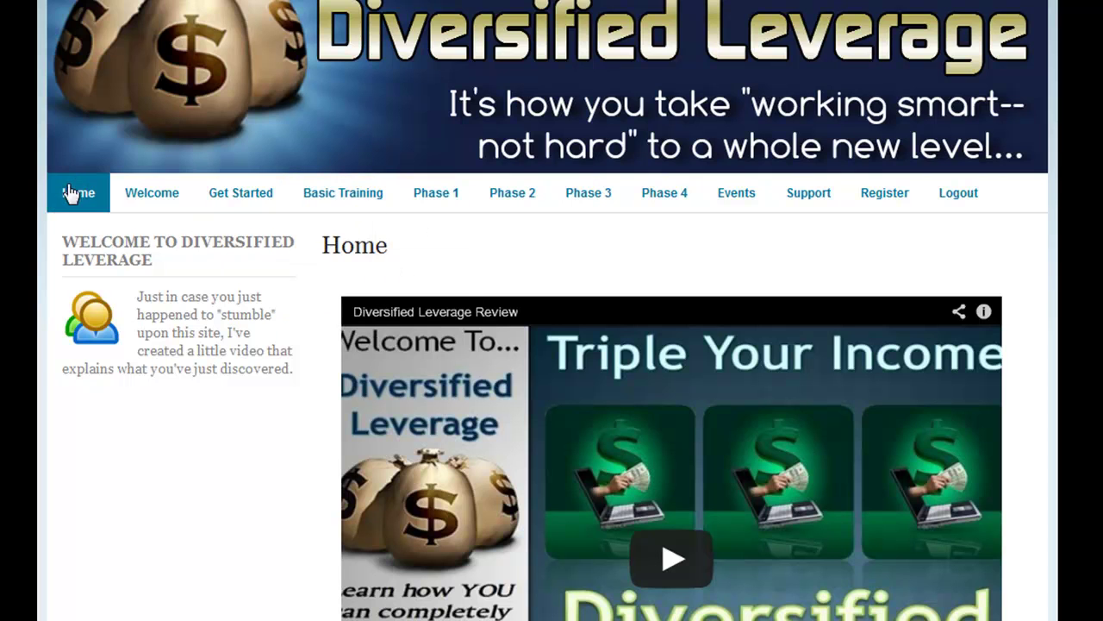
{"action": "mouse_move", "coordinate": [225, 203]}
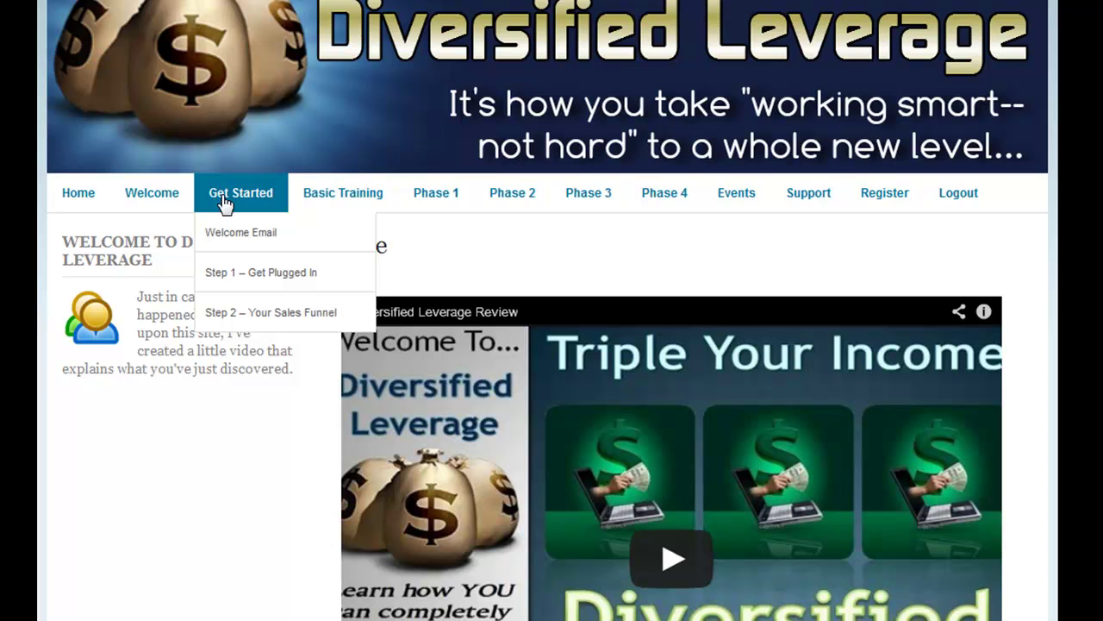
{"action": "mouse_move", "coordinate": [243, 317]}
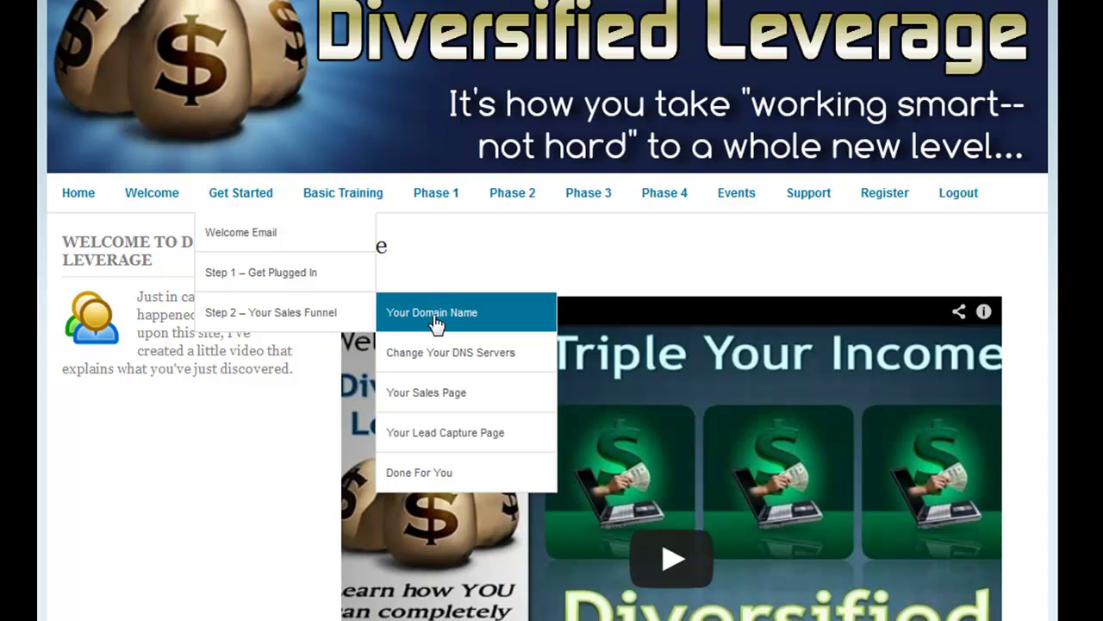
{"action": "left_click", "coordinate": [429, 399]}
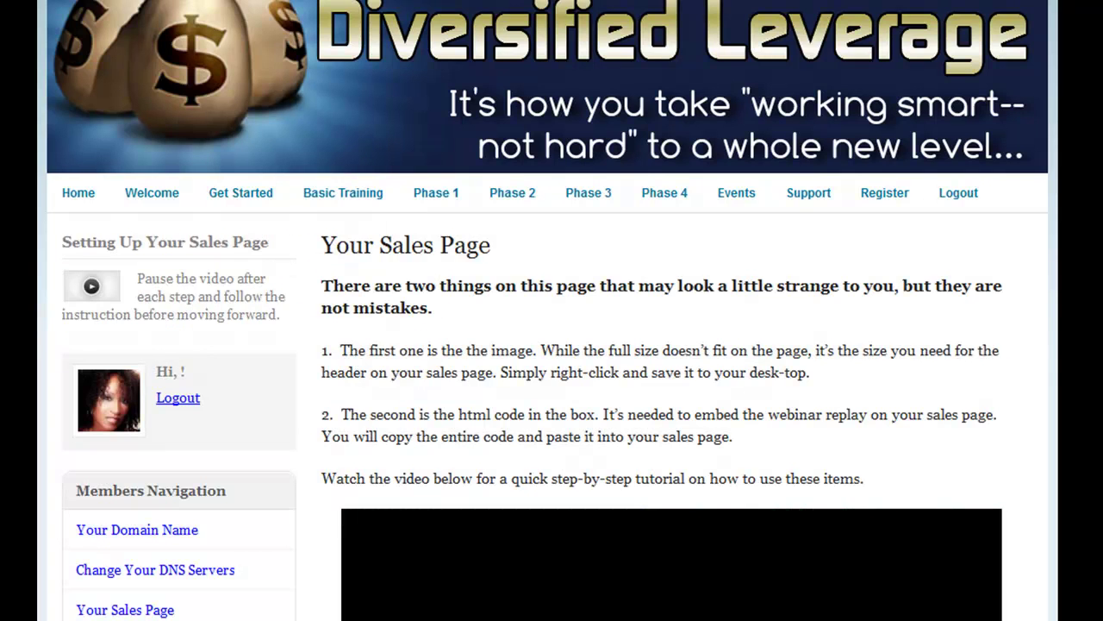
{"action": "scroll", "coordinate": [551, 345], "scroll_direction": "down", "scroll_amount": 3}
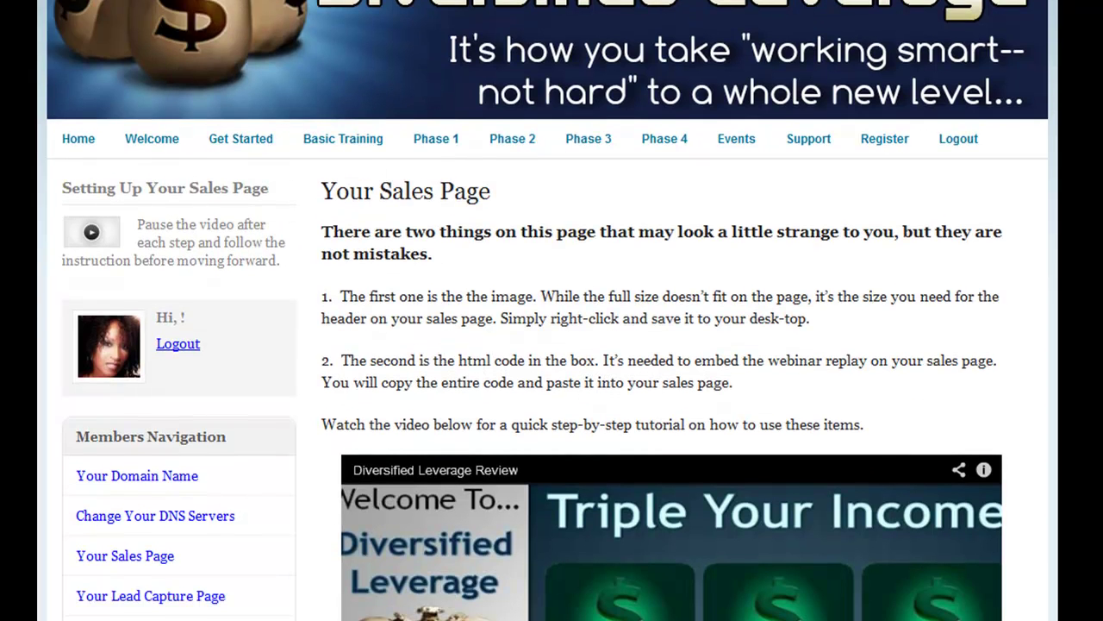
{"action": "scroll", "coordinate": [551, 345], "scroll_direction": "down", "scroll_amount": 3}
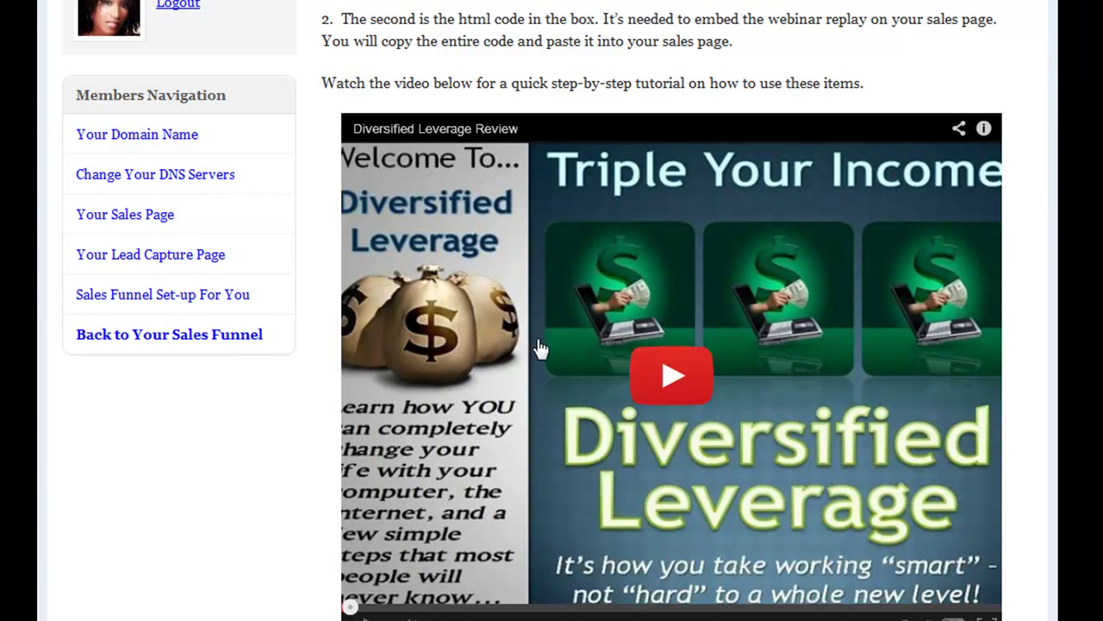
{"action": "scroll", "coordinate": [806, 274], "scroll_direction": "down", "scroll_amount": 8}
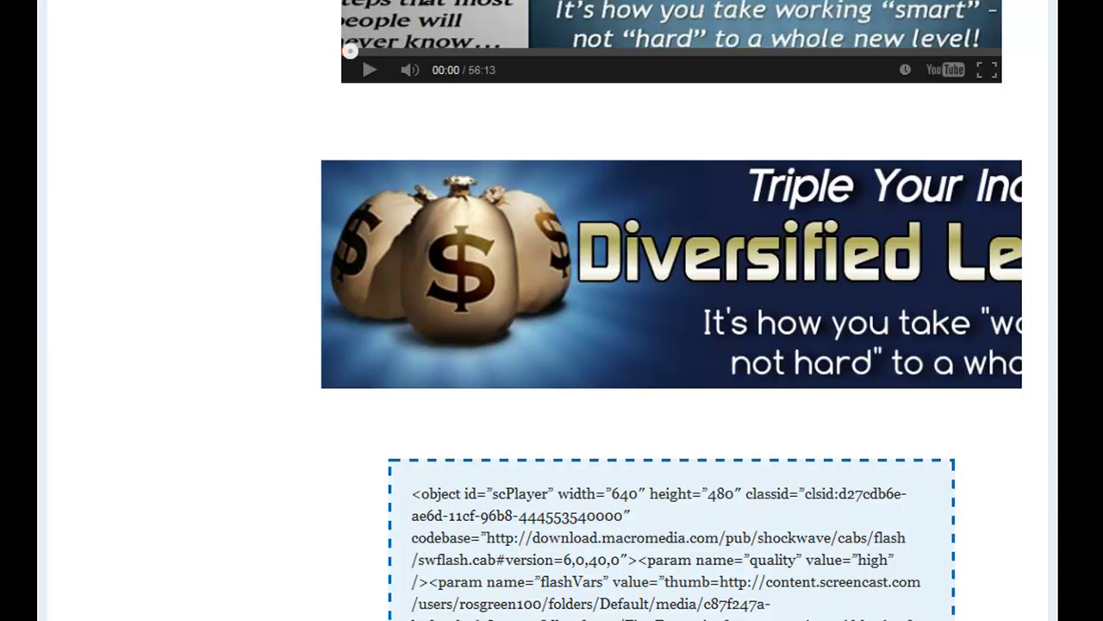
Try to save the header banner image to the computer as diversifiedleverage-PLSBanner
{"action": "right_click", "coordinate": [627, 272]}
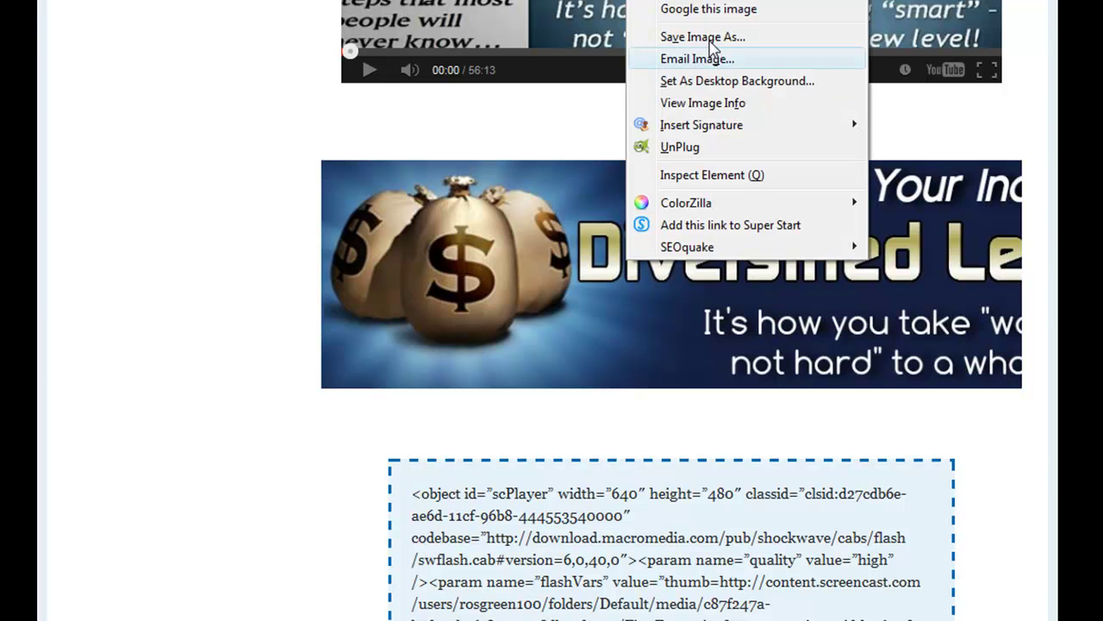
{"action": "left_click", "coordinate": [712, 40]}
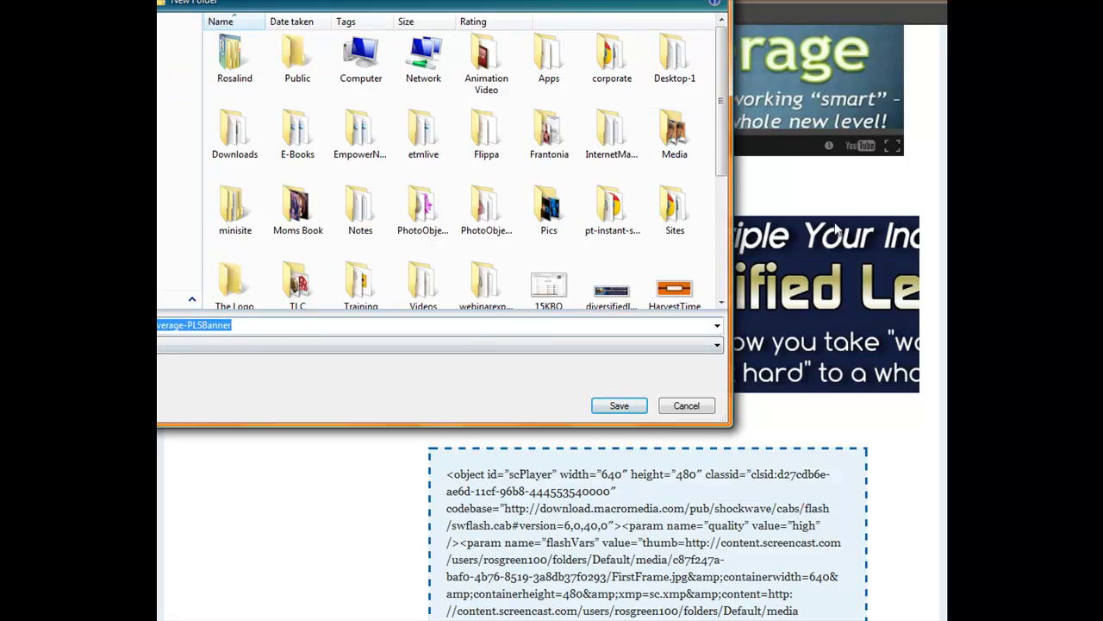
{"action": "left_click_drag", "start_coordinate": [725, 153], "coordinate": [707, 239]}
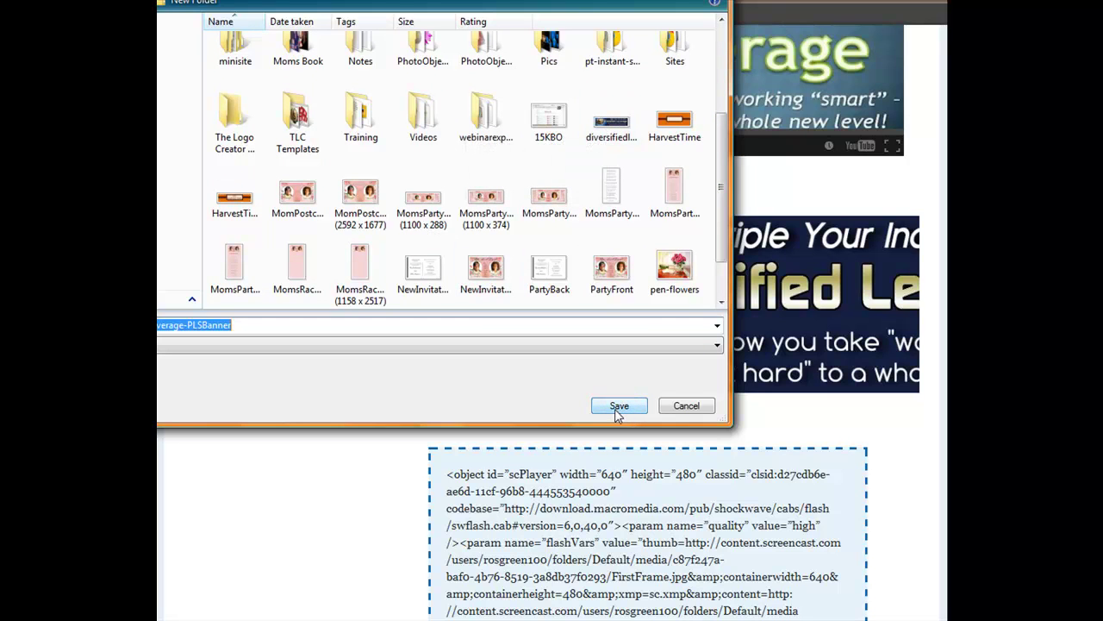
{"action": "left_click", "coordinate": [686, 406]}
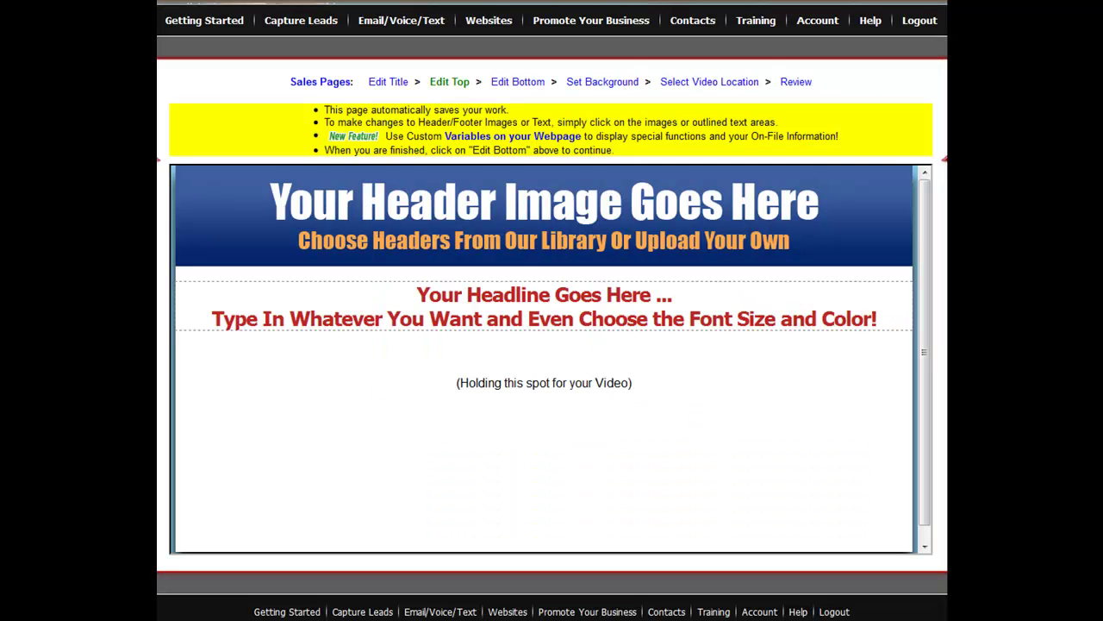
Switch to the Power Lead System sales page editor and open the image chooser for the placeholder header
{"action": "left_click", "coordinate": [495, 216]}
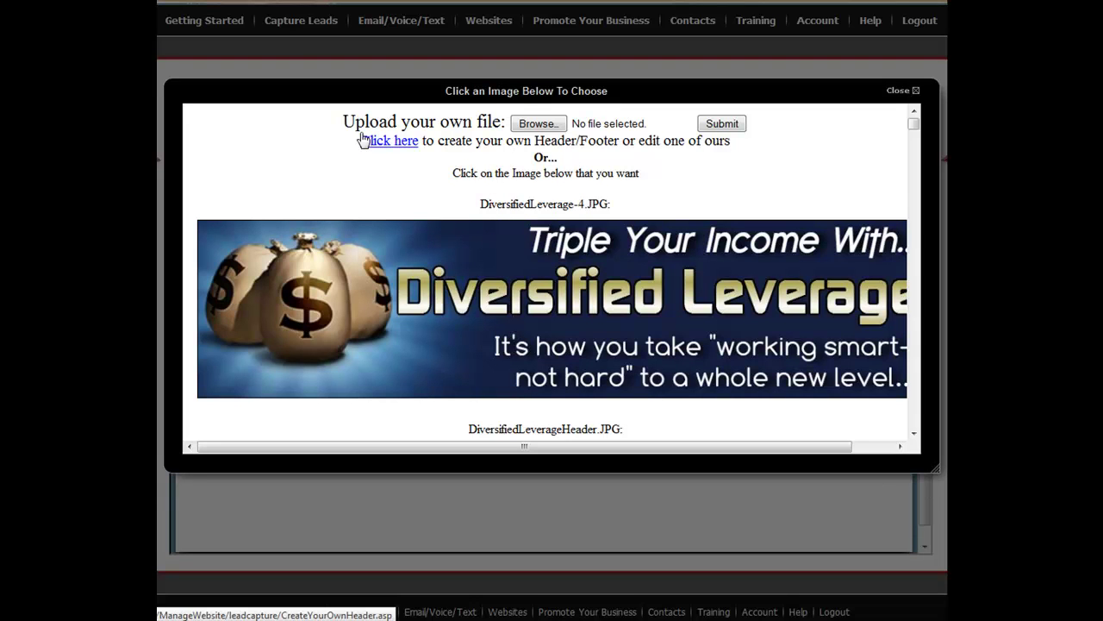
Try to select the diversifiedleverage-PLSBanner file from the computer as the header image to upload
{"action": "left_click", "coordinate": [538, 124]}
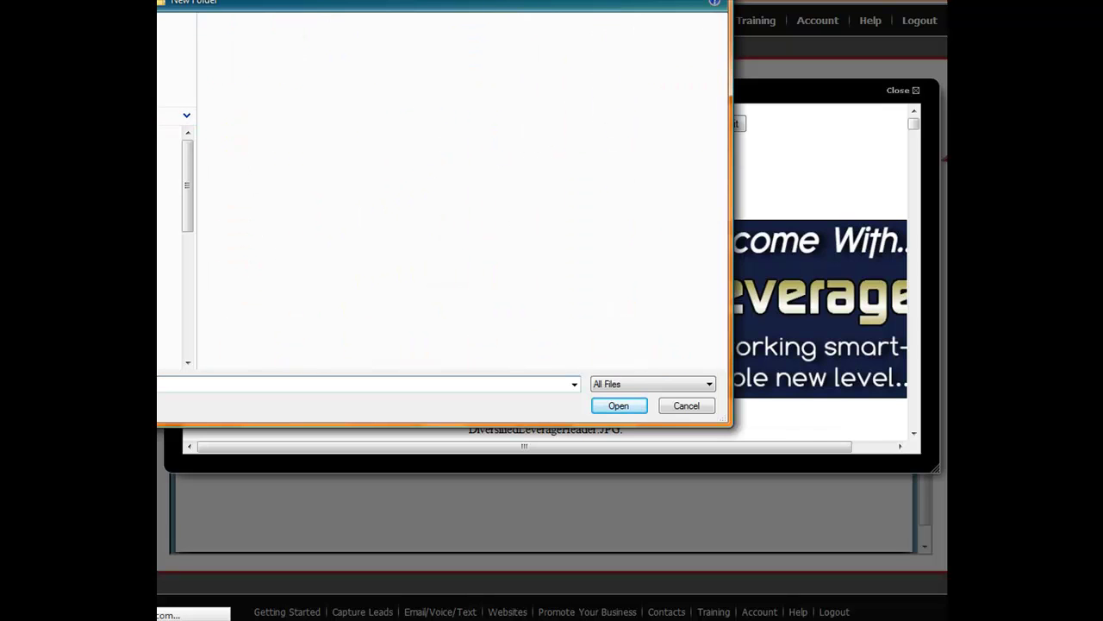
{"action": "left_click_drag", "start_coordinate": [721, 68], "coordinate": [718, 227]}
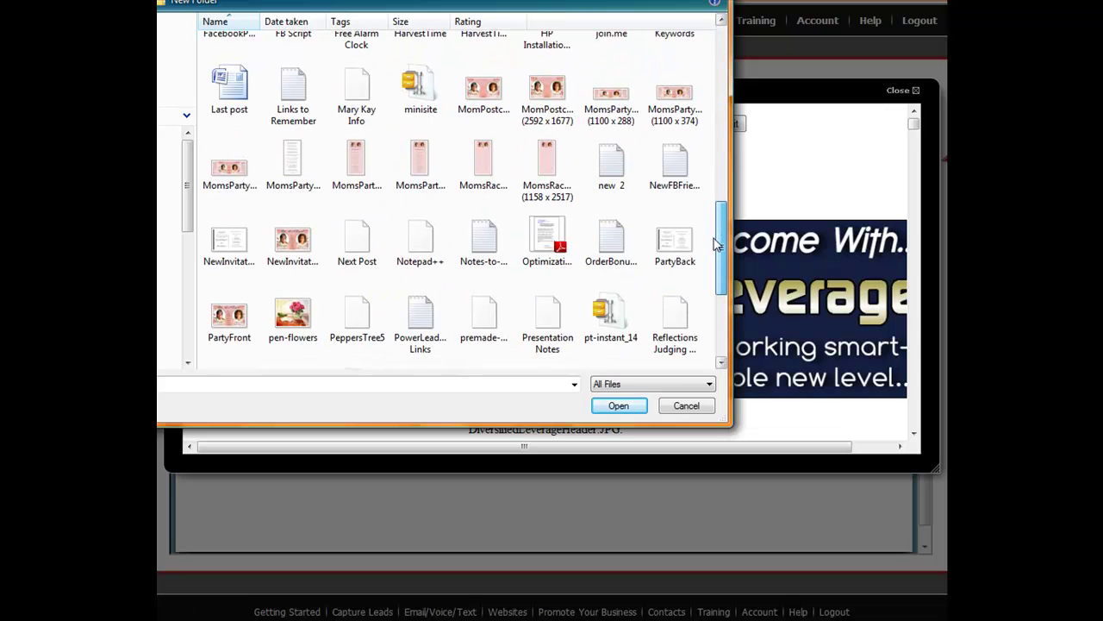
{"action": "scroll", "coordinate": [714, 247], "scroll_direction": "down", "scroll_amount": 1}
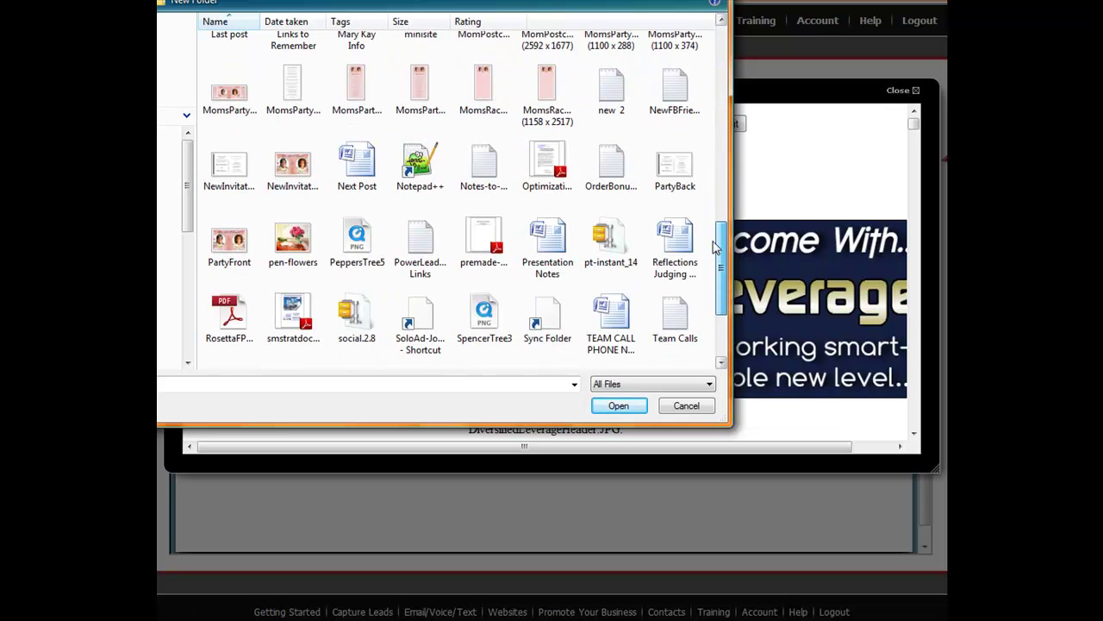
{"action": "left_click_drag", "start_coordinate": [721, 263], "coordinate": [716, 191]}
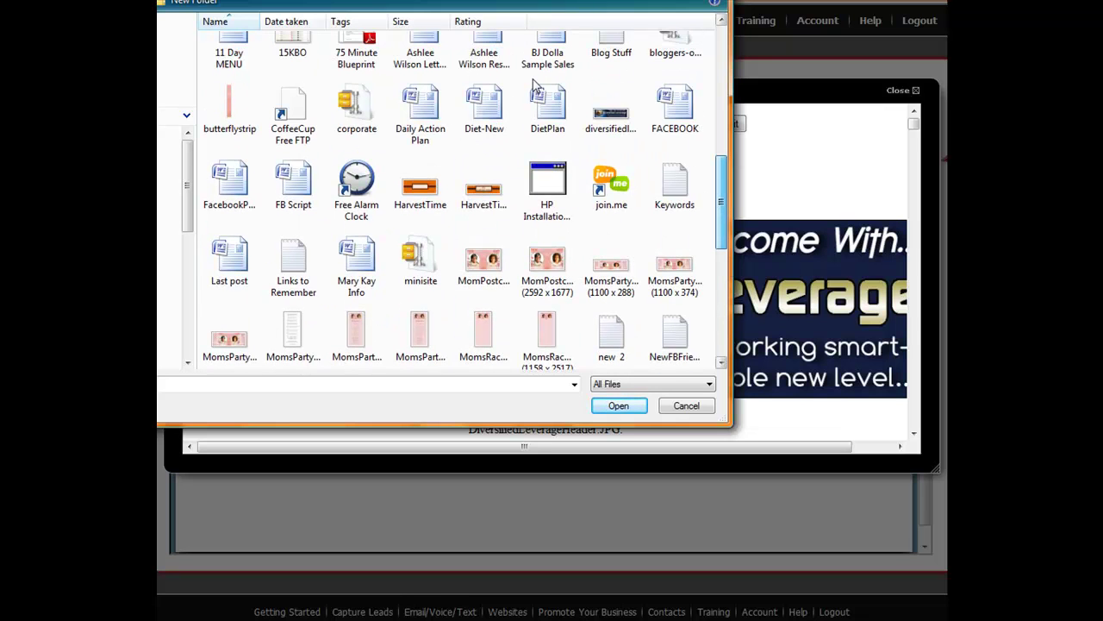
{"action": "left_click", "coordinate": [610, 121]}
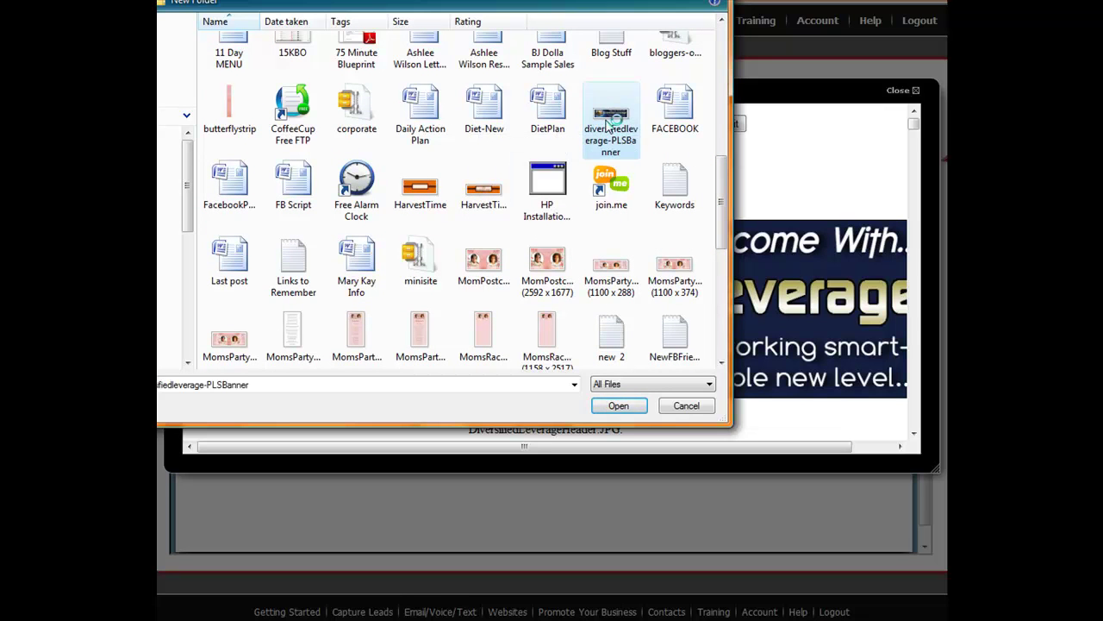
{"action": "left_click", "coordinate": [629, 407]}
{"action": "left_click", "coordinate": [697, 407]}
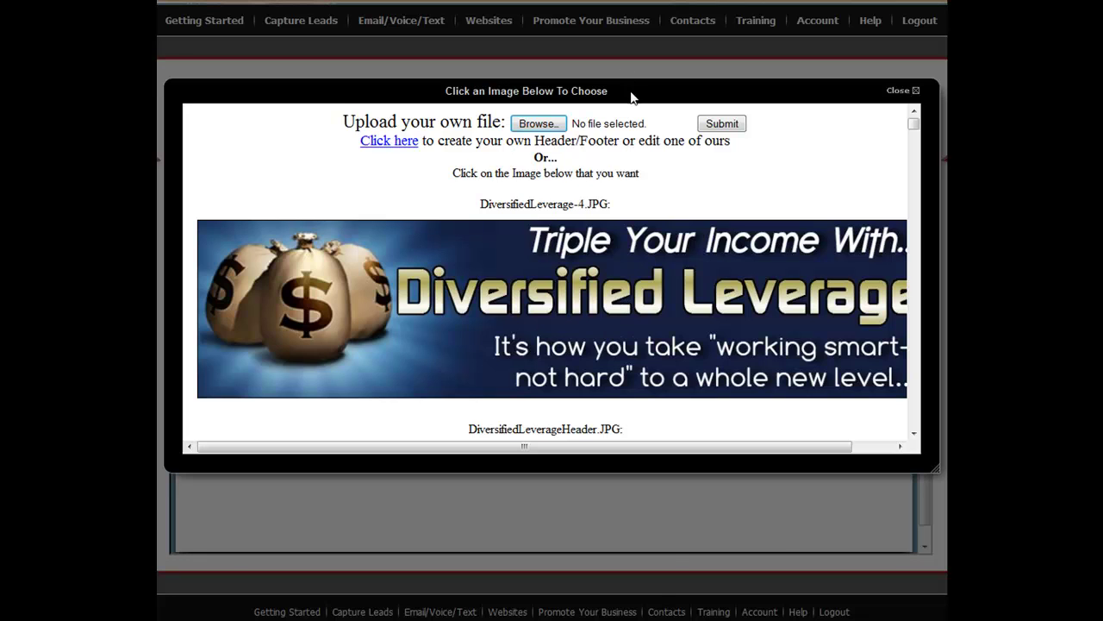
Use the existing library image DiversifiedLeverage-4.JPG as the sales page's header
{"action": "mouse_move", "coordinate": [630, 94]}
{"action": "left_mouse_down"}
{"action": "mouse_move", "coordinate": [615, 271]}
{"action": "mouse_move", "coordinate": [636, 89]}
{"action": "mouse_move", "coordinate": [628, 96]}
{"action": "left_mouse_up"}
{"action": "left_click", "coordinate": [620, 313]}
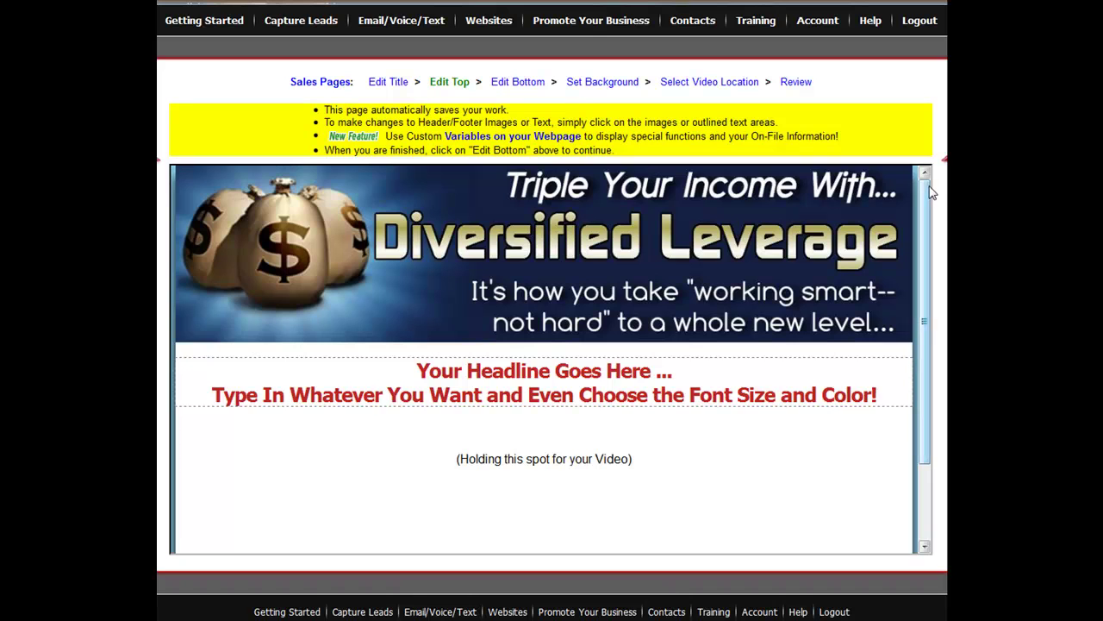
{"action": "scroll", "coordinate": [930, 200], "scroll_direction": "down", "scroll_amount": 2}
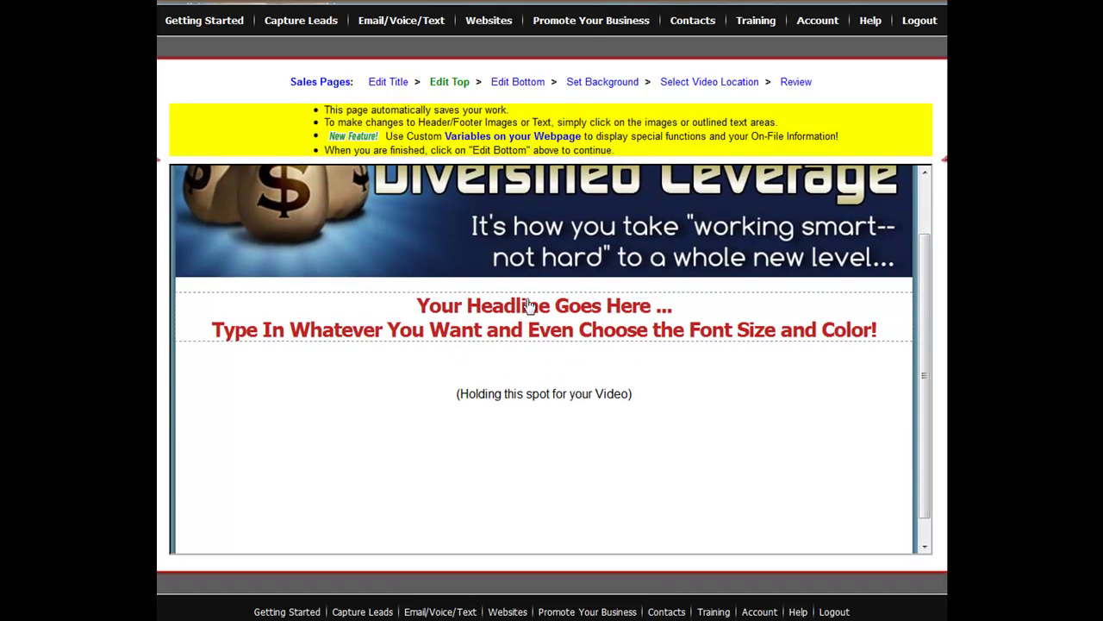
Replace the placeholder headline with text starting "If You Would Like to Know What I Do Every Day to Increase My Income by $1,000 Every Month"
{"action": "left_click", "coordinate": [446, 314]}
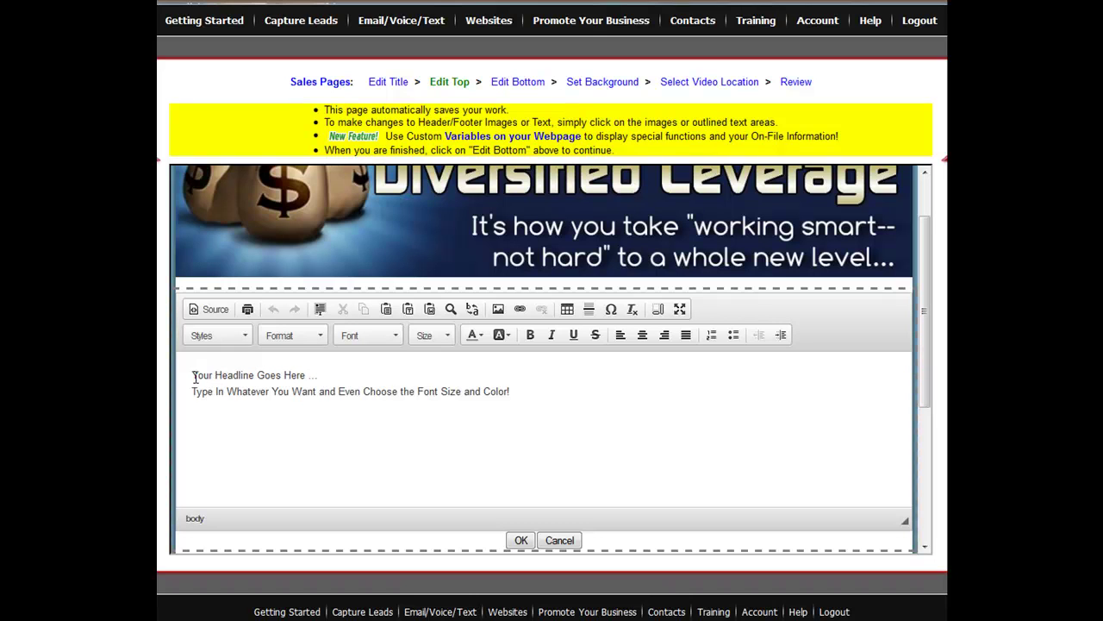
{"action": "left_click_drag", "start_coordinate": [191, 376], "coordinate": [533, 417]}
{"action": "type", "text": "If yo"}
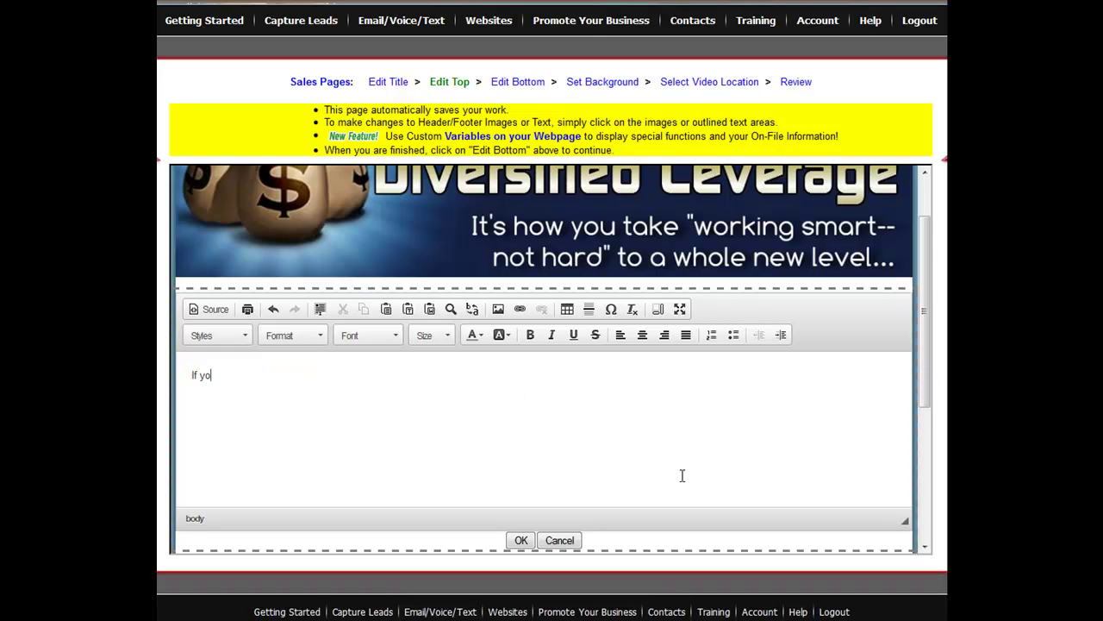
{"action": "type", "text": "u d like"}
{"action": "key", "text": "BackSpace"}
{"action": "key", "text": "BackSpace"}
{"action": "key", "text": "BackSpace"}
{"action": "key", "text": "BackSpace"}
{"action": "key", "text": "BackSpace"}
{"action": "key", "text": "BackSpace"}
{"action": "key", "text": "BackSpace"}
{"action": "key", "text": "BackSpace"}
{"action": "key", "text": "BackSpace"}
{"action": "key", "text": "BackSpace"}
{"action": "key", "text": "BackSpace"}
{"action": "type", "text": "You Would Like to Know W"}
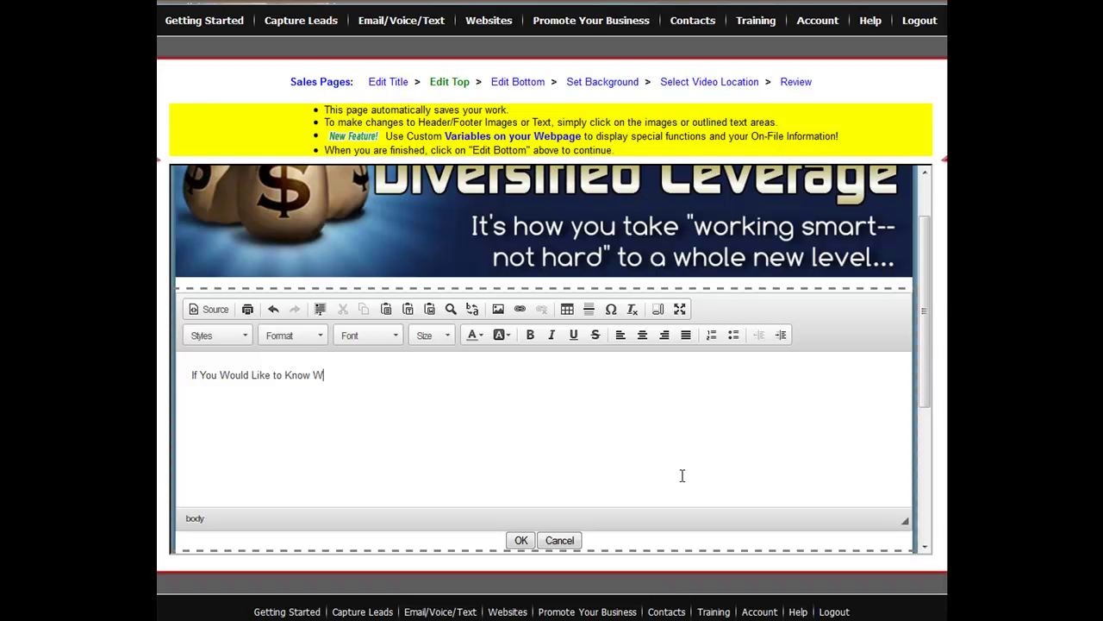
{"action": "type", "text": "hat I Do Every Day to"}
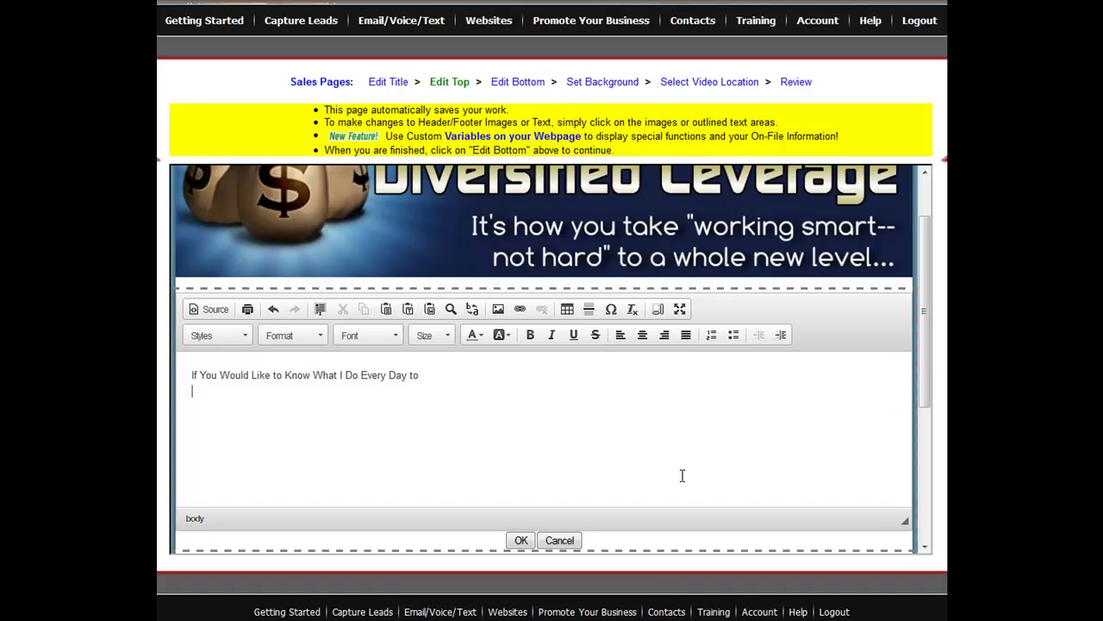
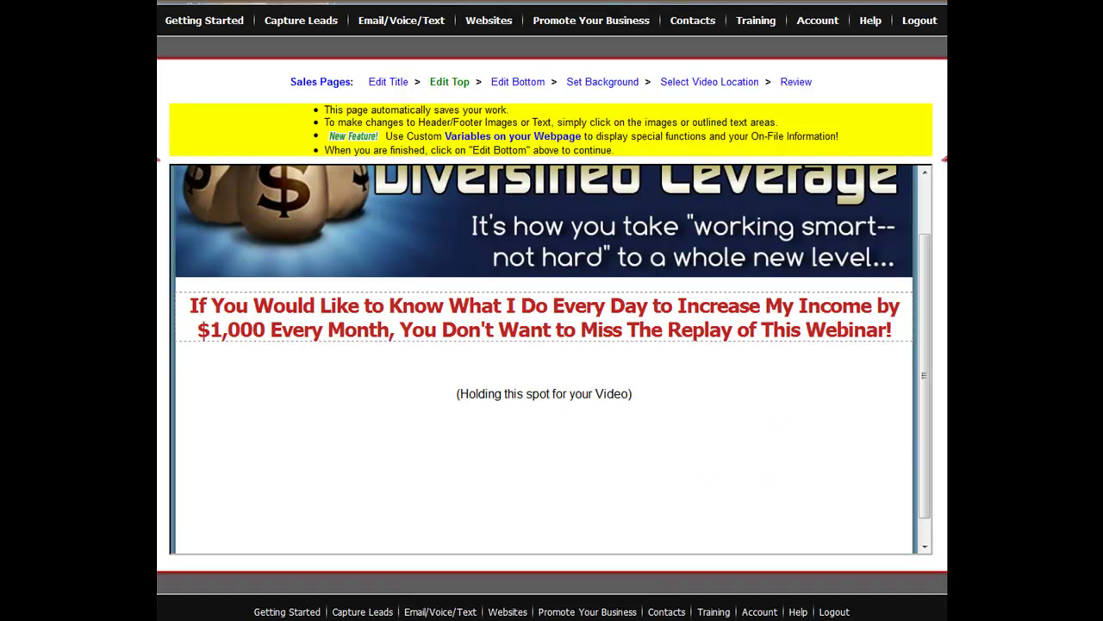
Go to the Edit Bottom stage and make the content under the video show up only after a delay, setting the minutes to 40
{"action": "scroll", "coordinate": [552, 344], "scroll_direction": "down", "scroll_amount": 1}
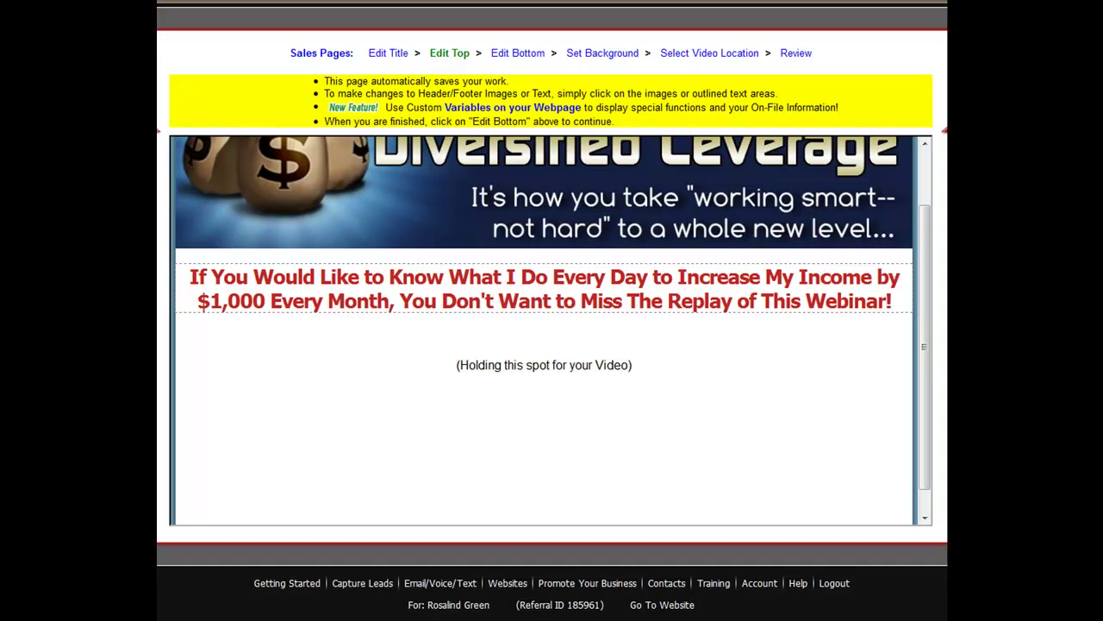
{"action": "scroll", "coordinate": [552, 345], "scroll_direction": "up", "scroll_amount": 2}
{"action": "scroll", "coordinate": [552, 344], "scroll_direction": "down", "scroll_amount": 2}
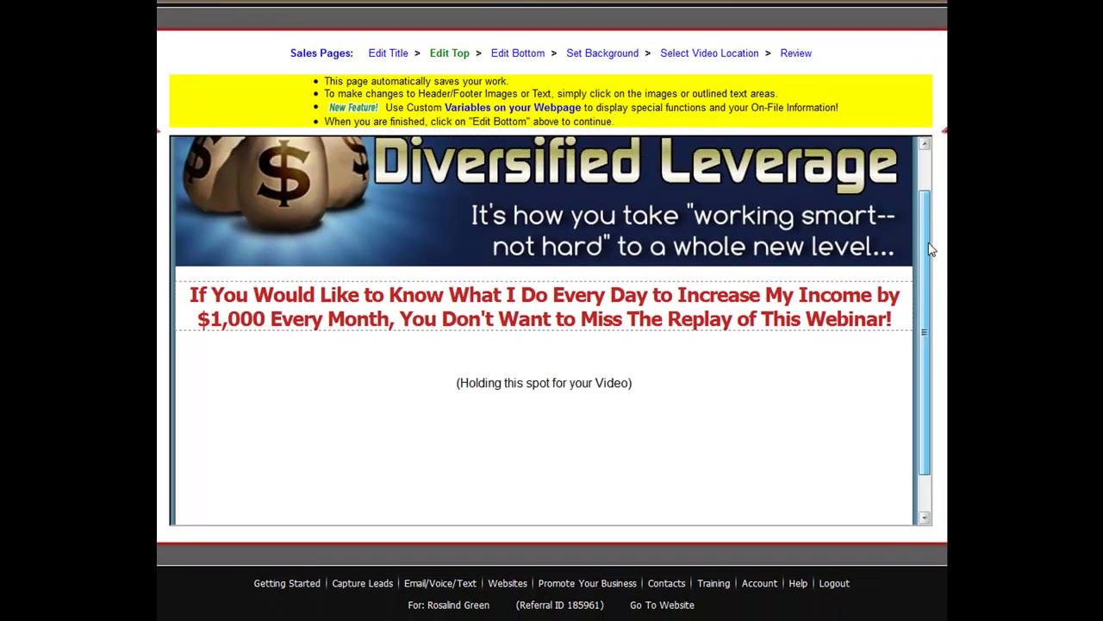
{"action": "scroll", "coordinate": [734, 305], "scroll_direction": "down", "scroll_amount": 1}
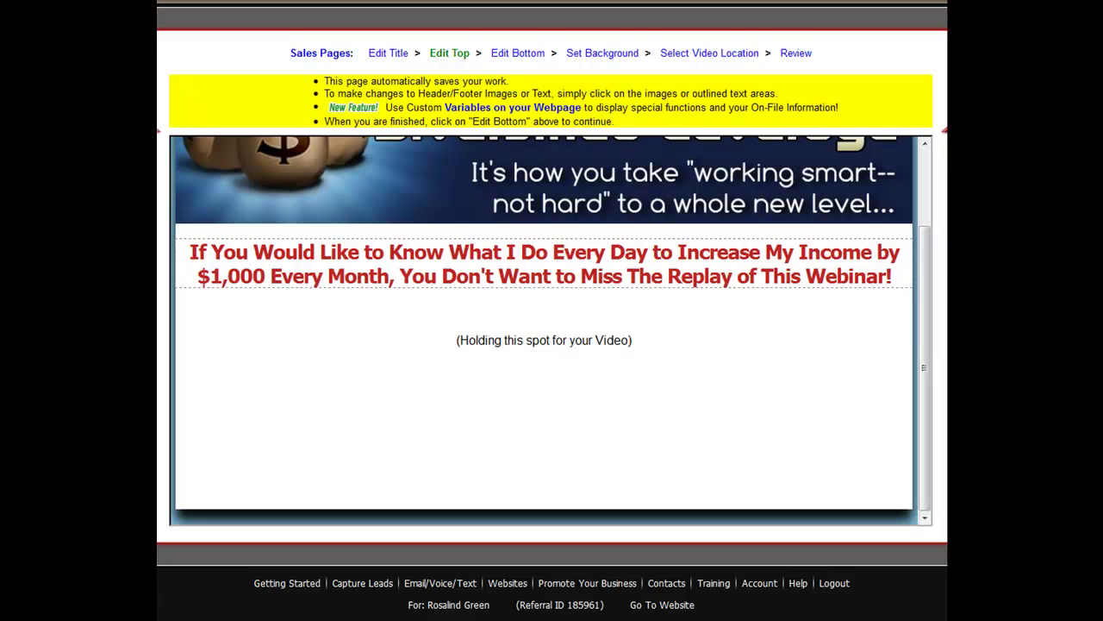
{"action": "scroll", "coordinate": [552, 344], "scroll_direction": "up", "scroll_amount": 2}
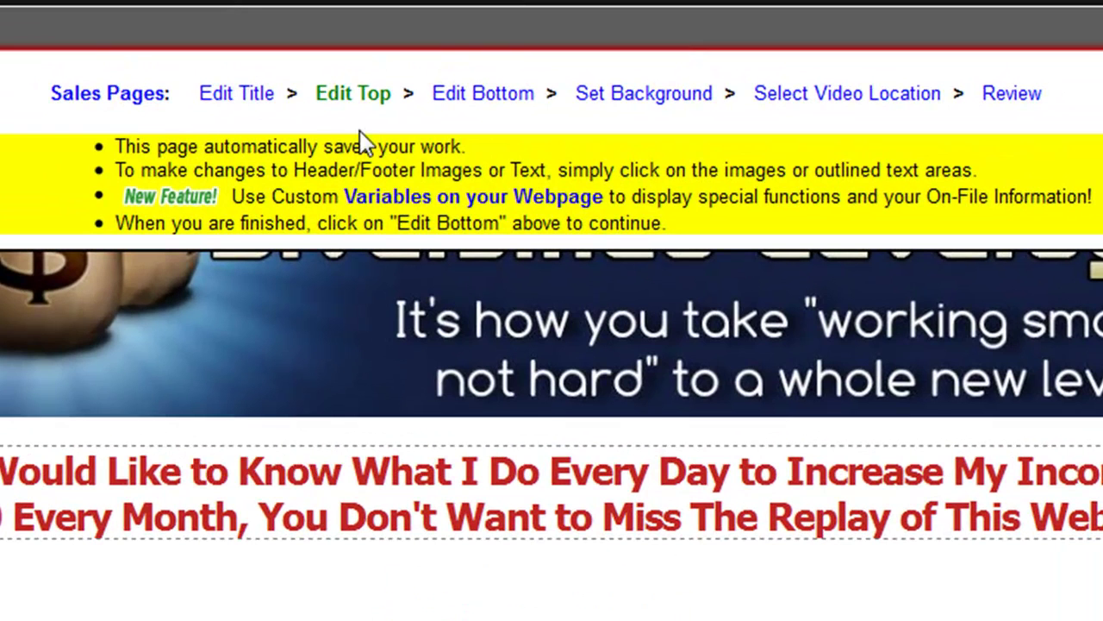
{"action": "left_click", "coordinate": [489, 96]}
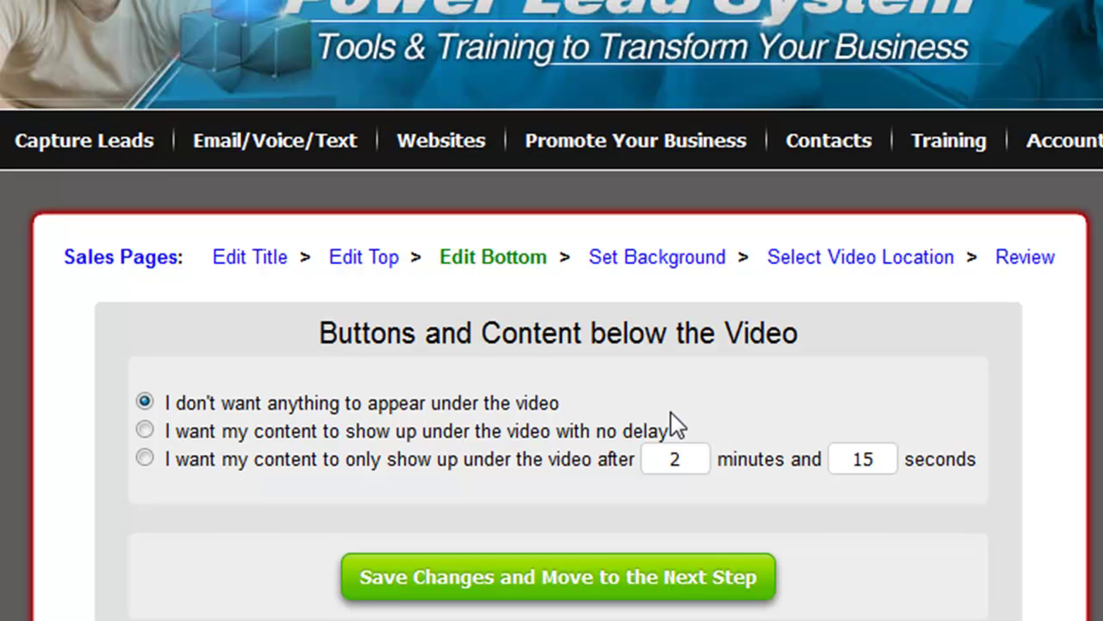
{"action": "left_click", "coordinate": [144, 430]}
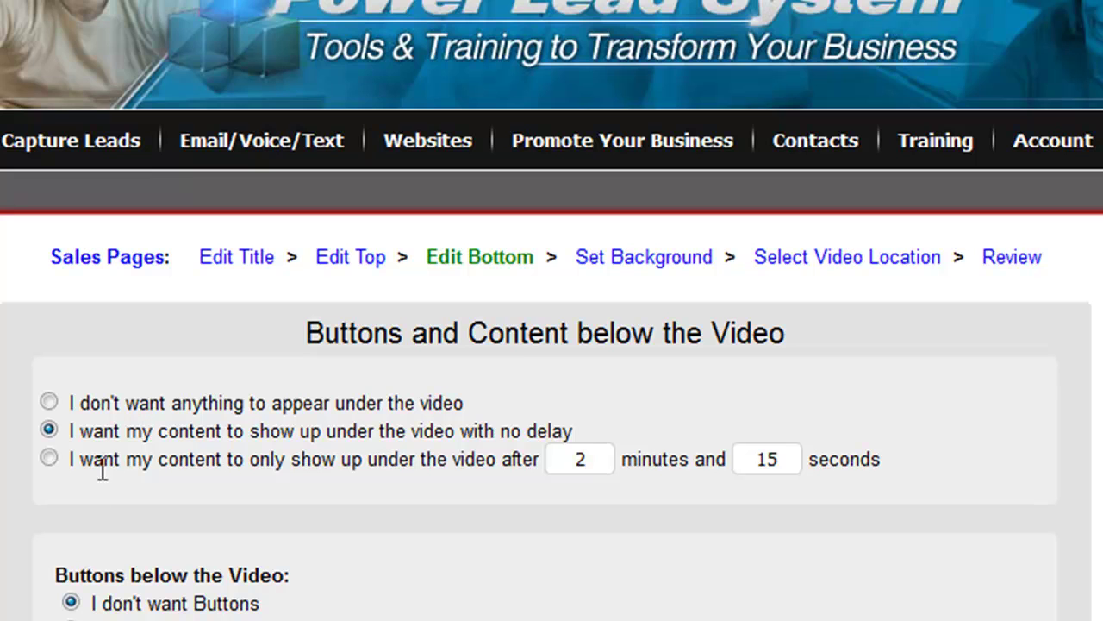
{"action": "left_click", "coordinate": [49, 458]}
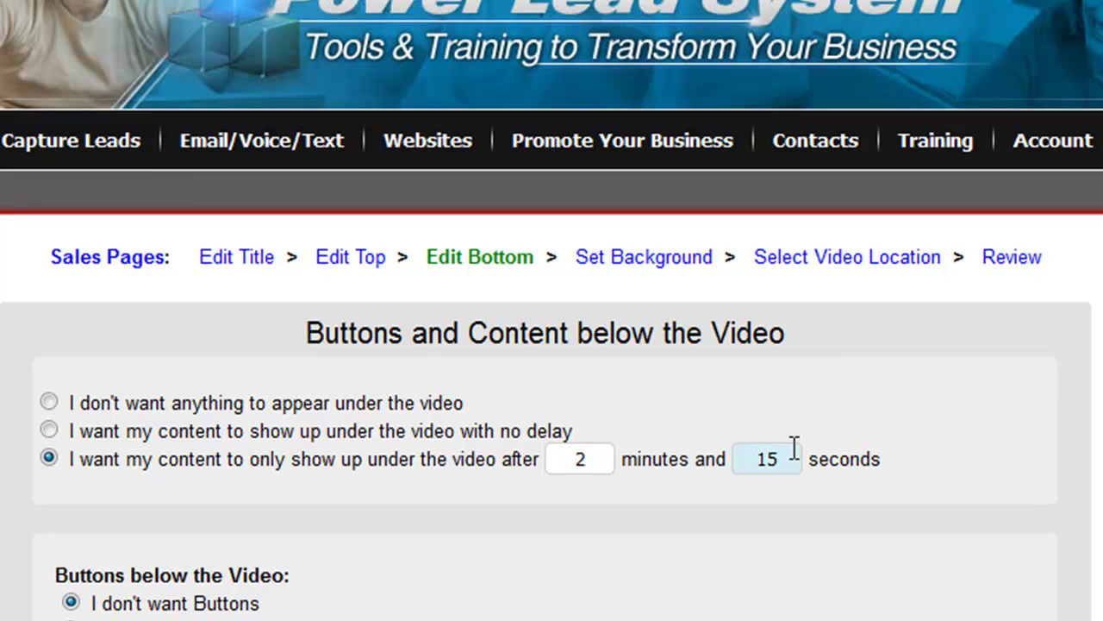
{"action": "double_click", "coordinate": [595, 457]}
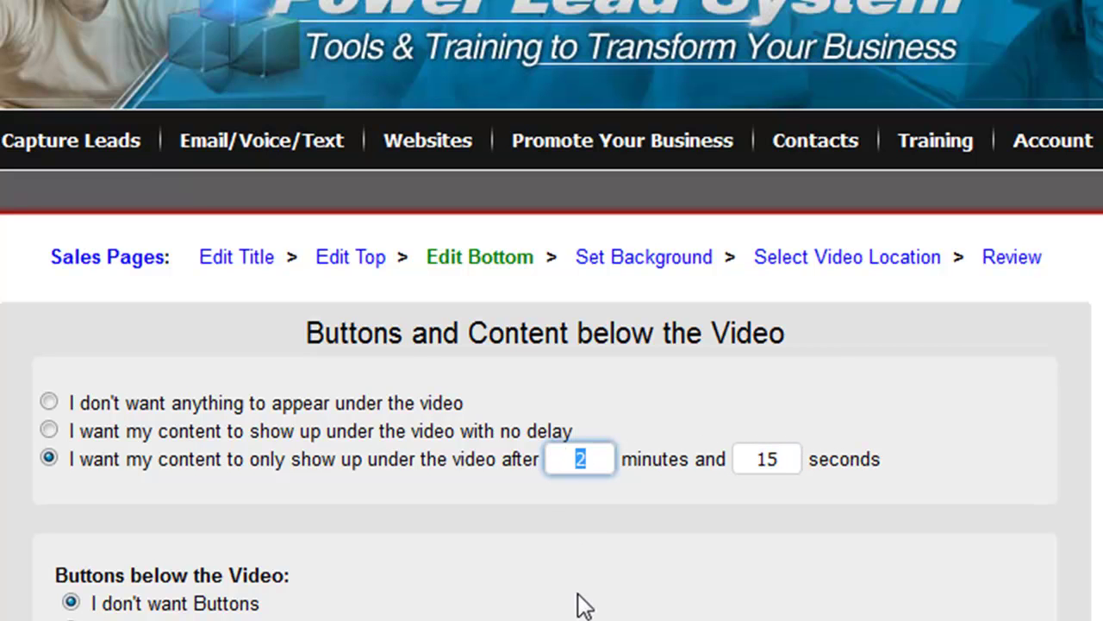
{"action": "type", "text": "40"}
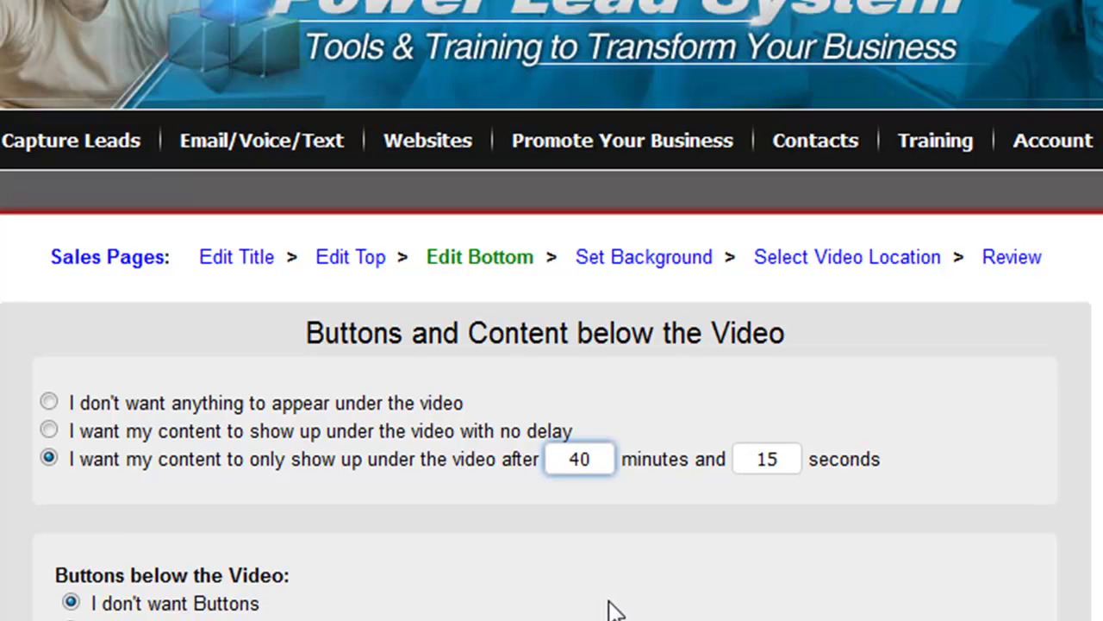
Enable buttons below the video and set the text on Button 1 to "Power Lead System"
{"action": "scroll", "coordinate": [608, 608], "scroll_direction": "down", "scroll_amount": 2}
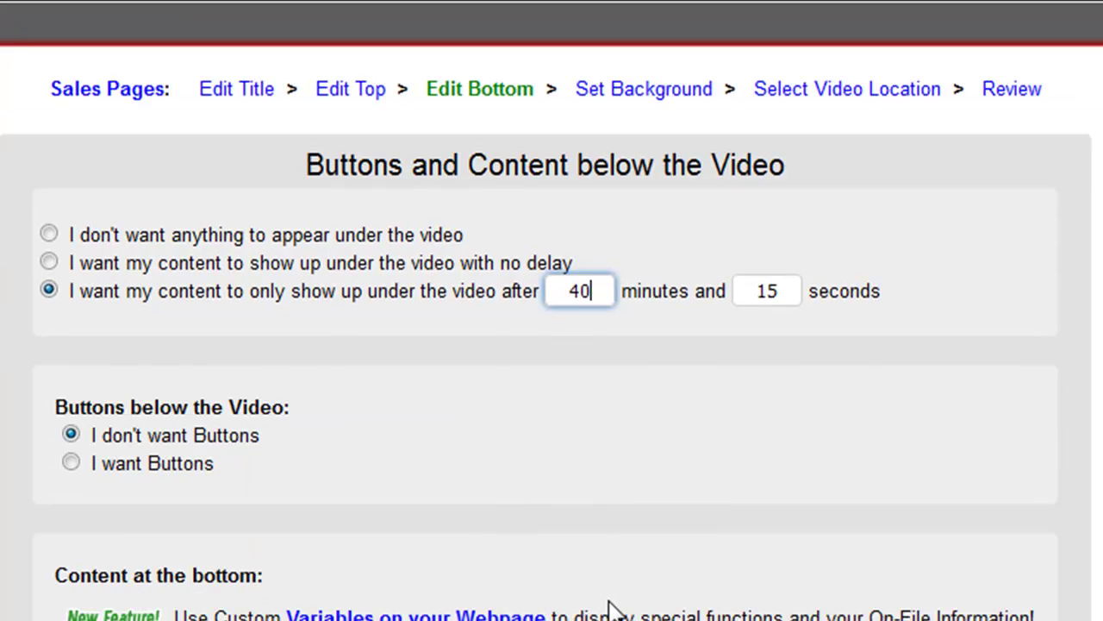
{"action": "left_click", "coordinate": [69, 463]}
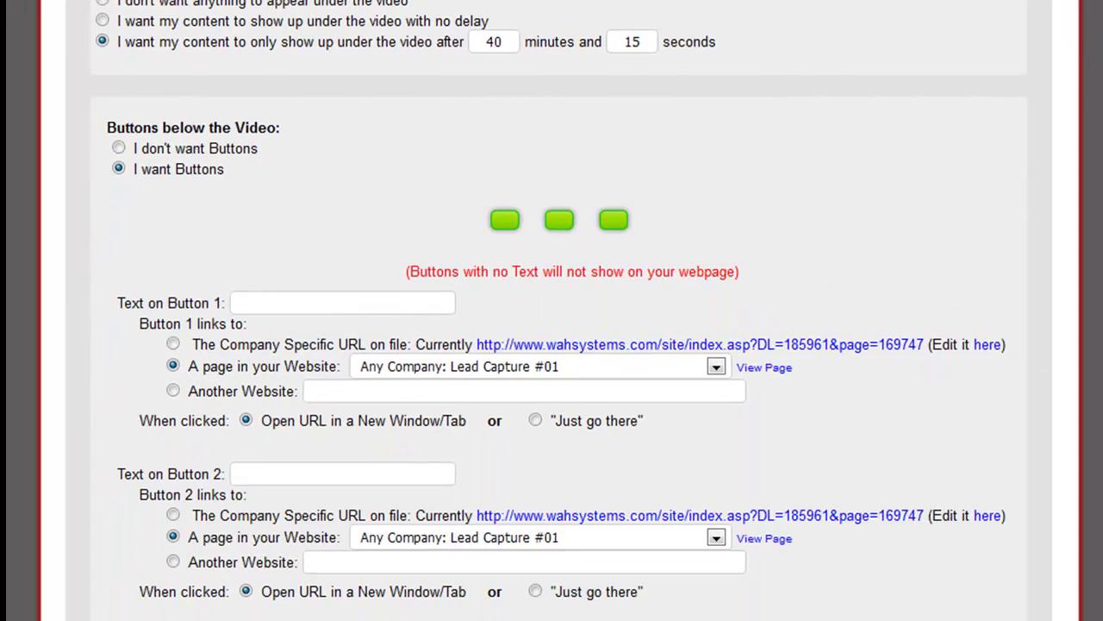
{"action": "scroll", "coordinate": [552, 345], "scroll_direction": "down", "scroll_amount": 2}
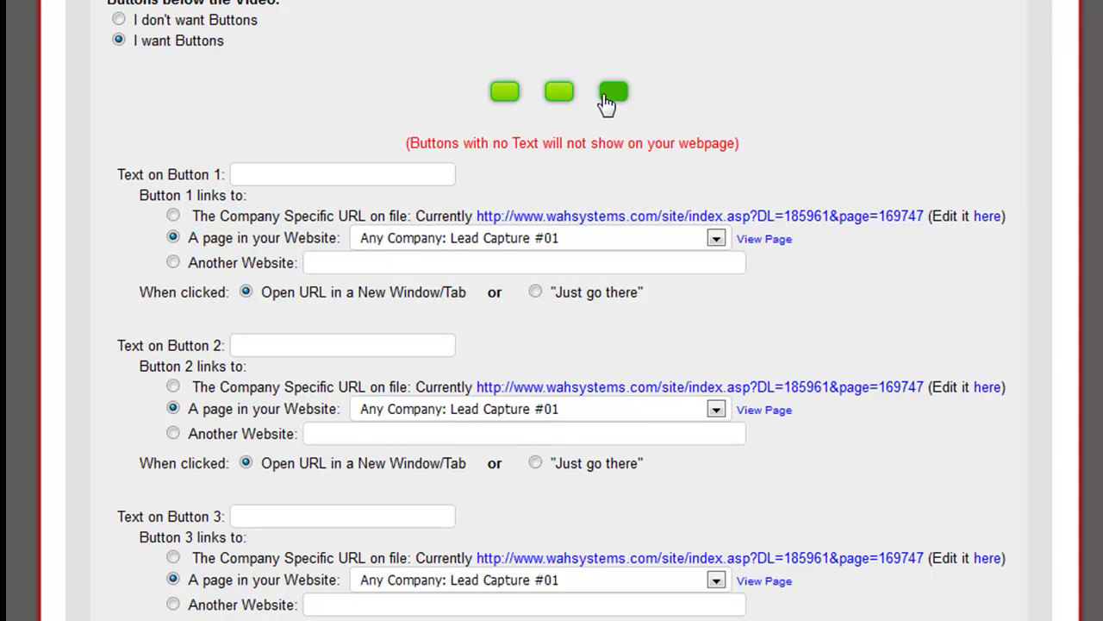
{"action": "left_click", "coordinate": [115, 175]}
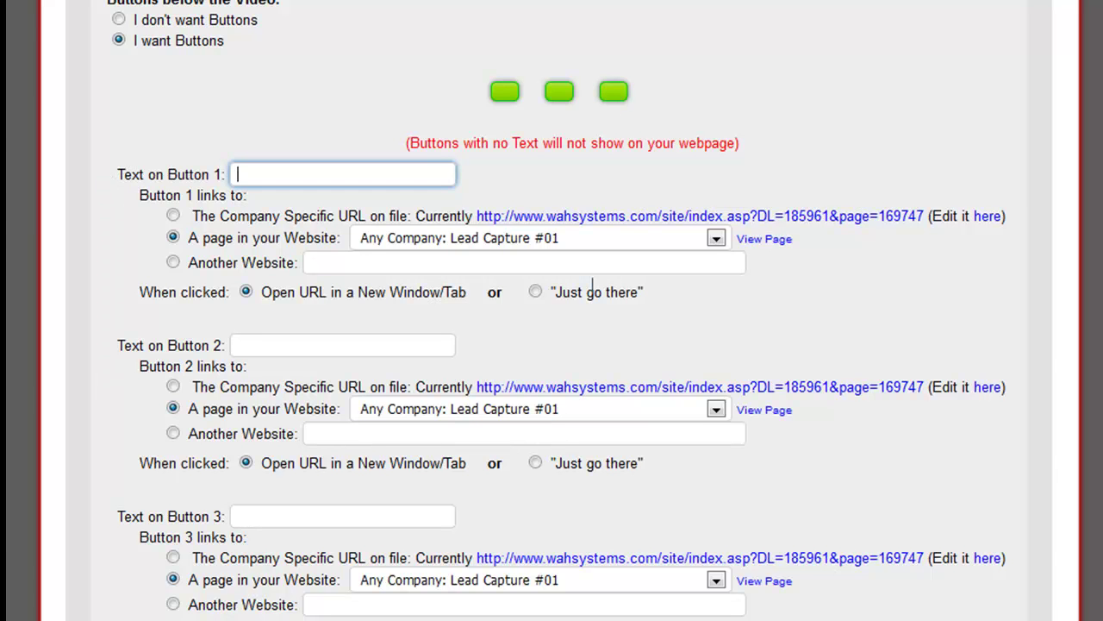
{"action": "type", "text": "Power "}
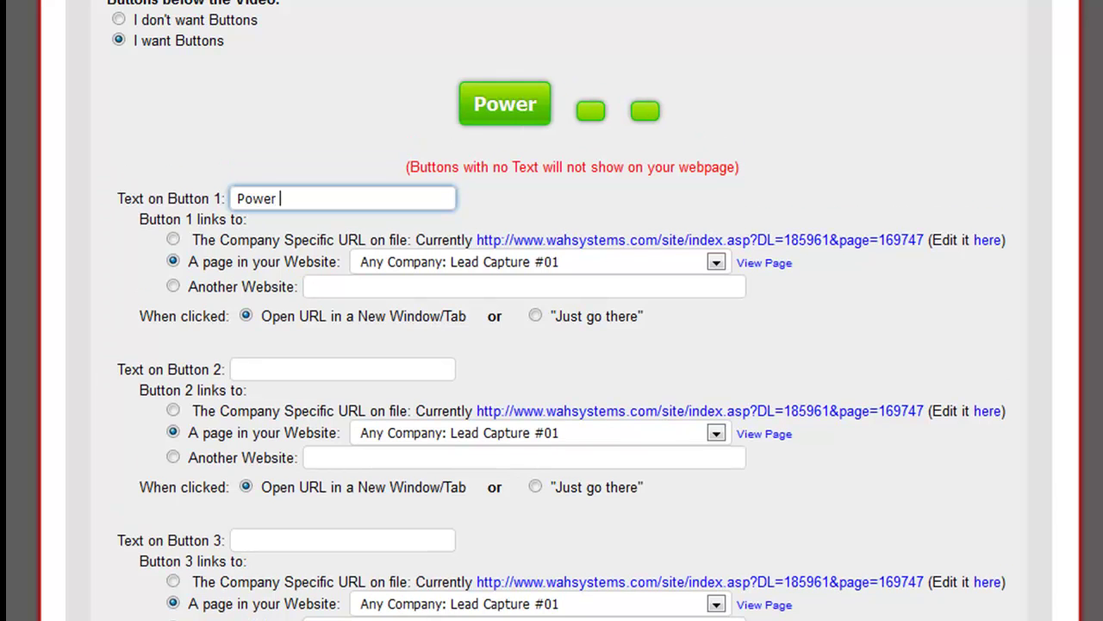
{"action": "type", "text": "Lead System"}
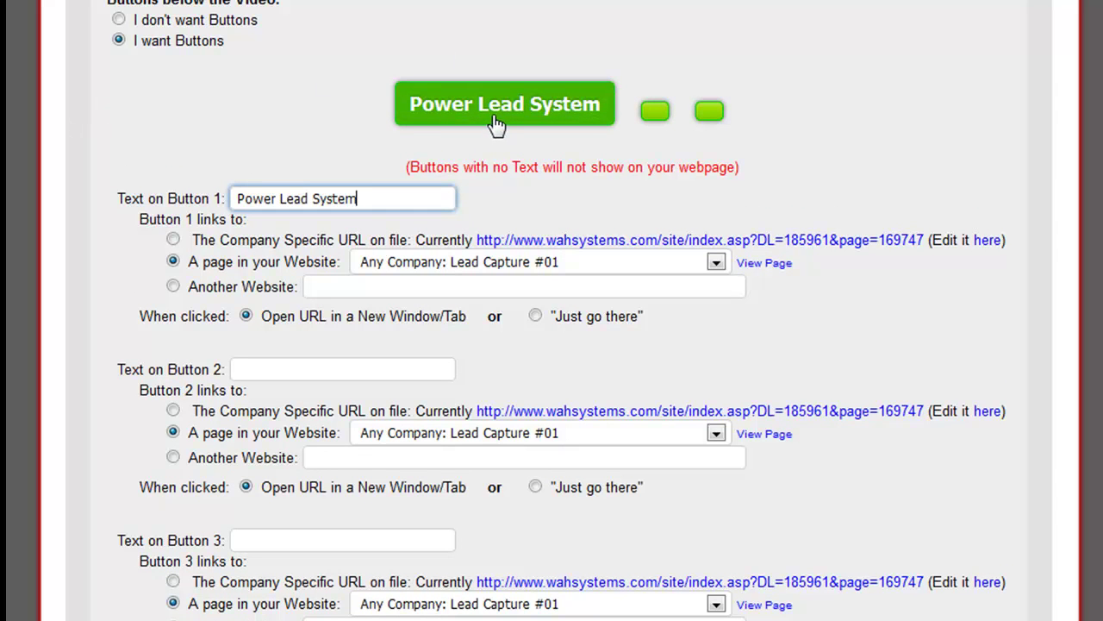
{"action": "left_click", "coordinate": [173, 288]}
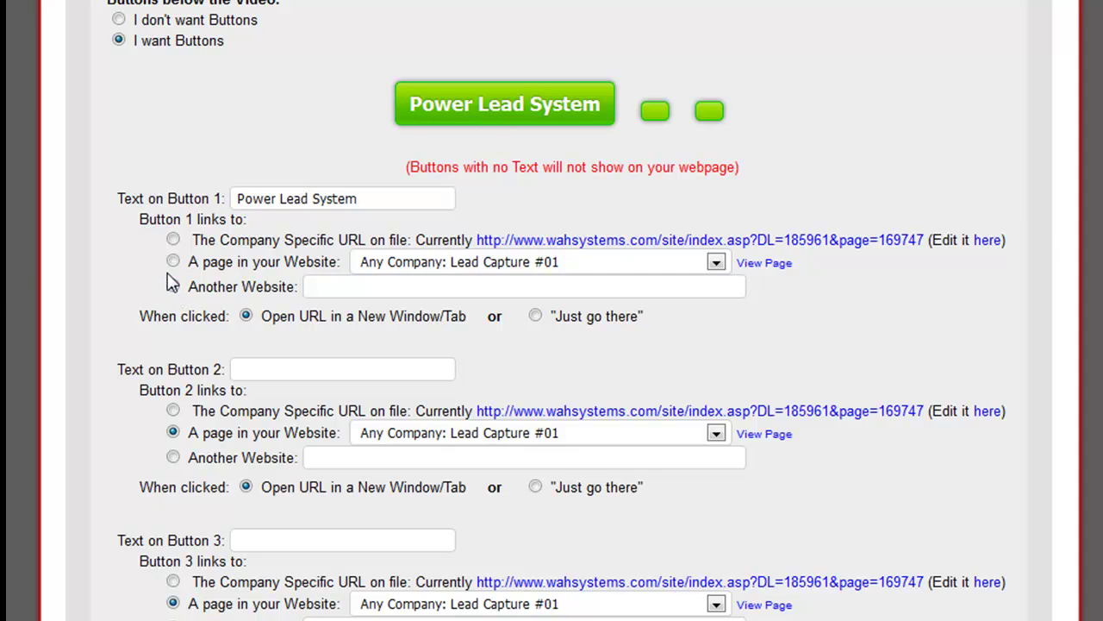
{"action": "left_click", "coordinate": [312, 287]}
{"action": "left_click", "coordinate": [312, 287]}
{"action": "type", "text": "http:/"}
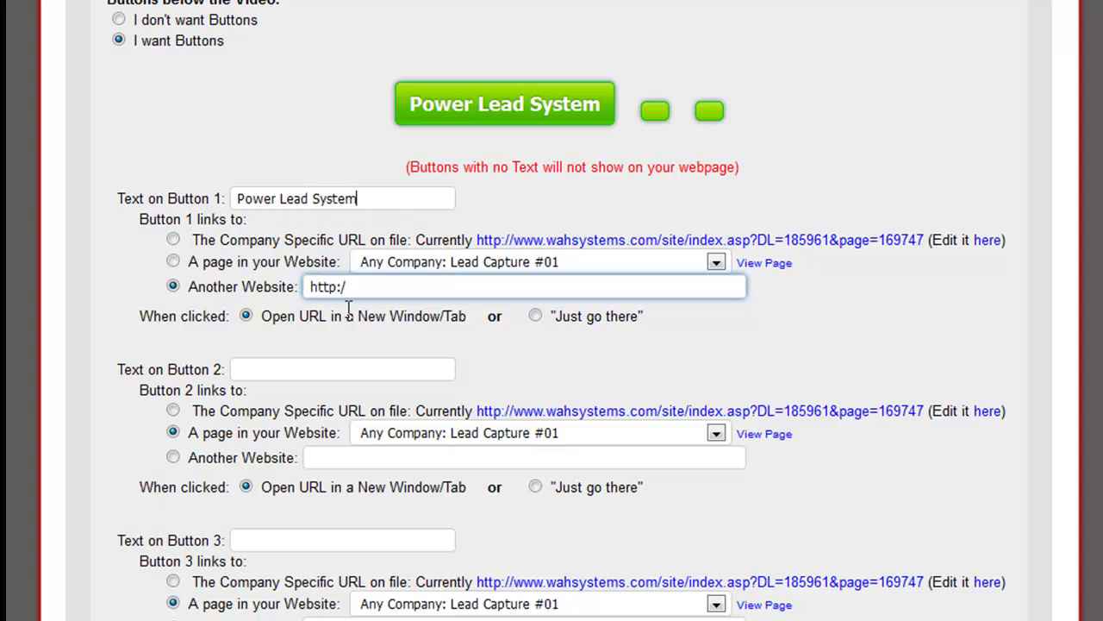
{"action": "type", "text": "/powerleadsystem"}
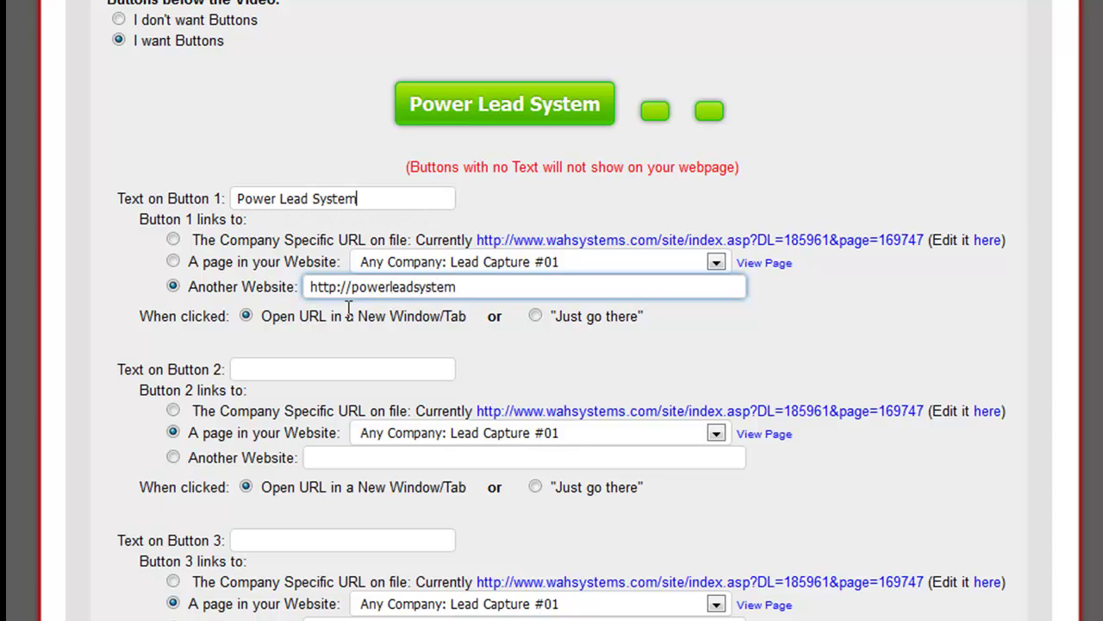
{"action": "type", "text": "url"}
{"action": "scroll", "coordinate": [776, 181], "scroll_direction": "down", "scroll_amount": 3}
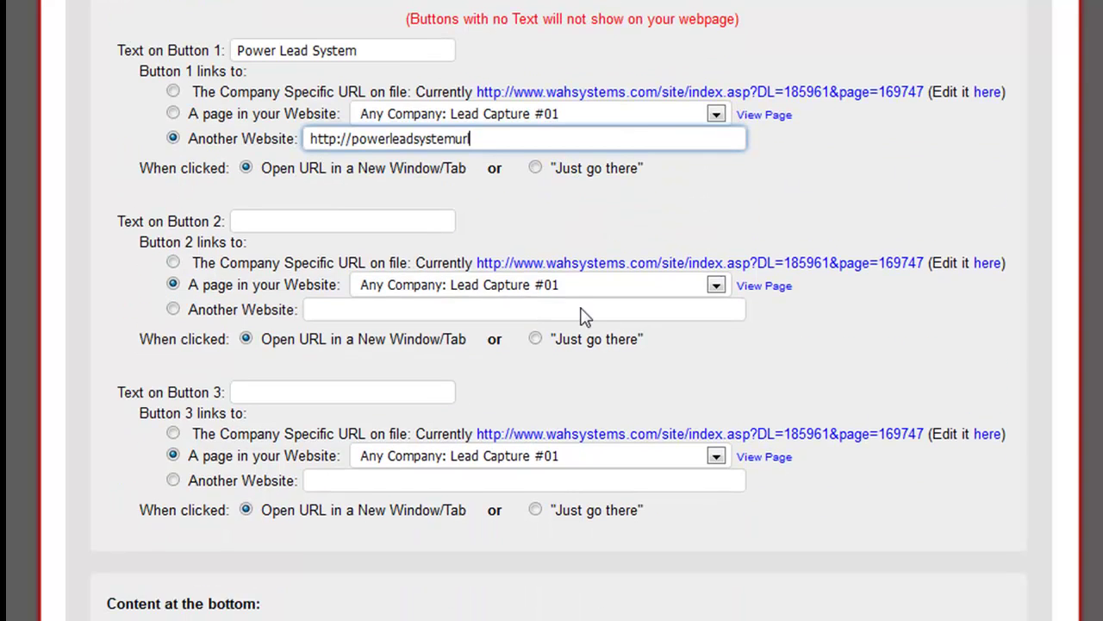
{"action": "left_click", "coordinate": [310, 226]}
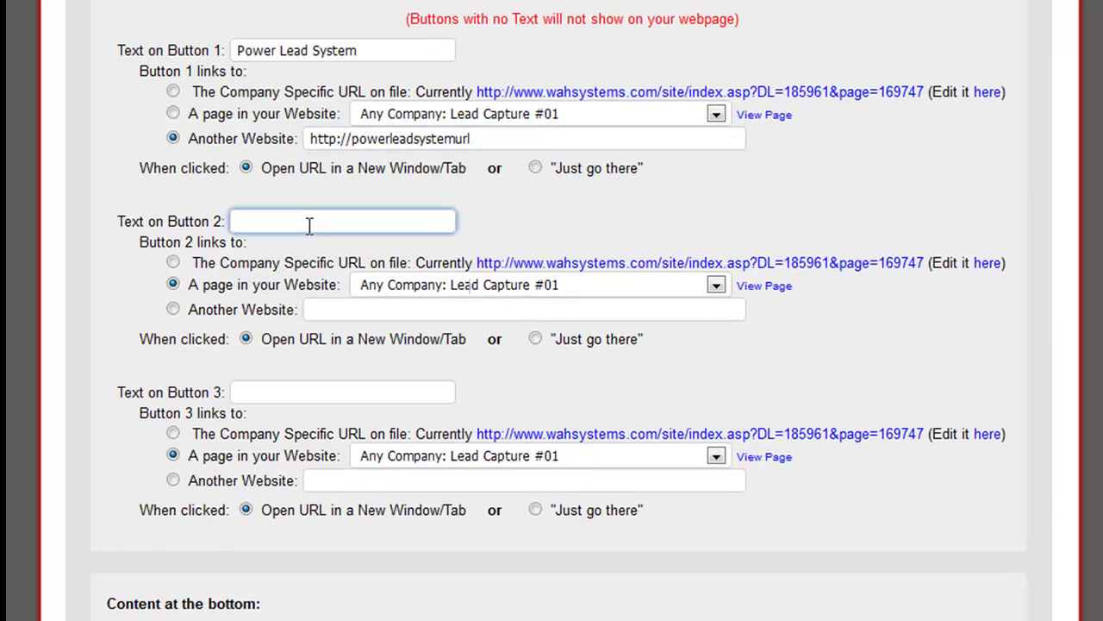
{"action": "type", "text": "Empower Network"}
{"action": "left_click", "coordinate": [174, 312]}
{"action": "left_click", "coordinate": [328, 312]}
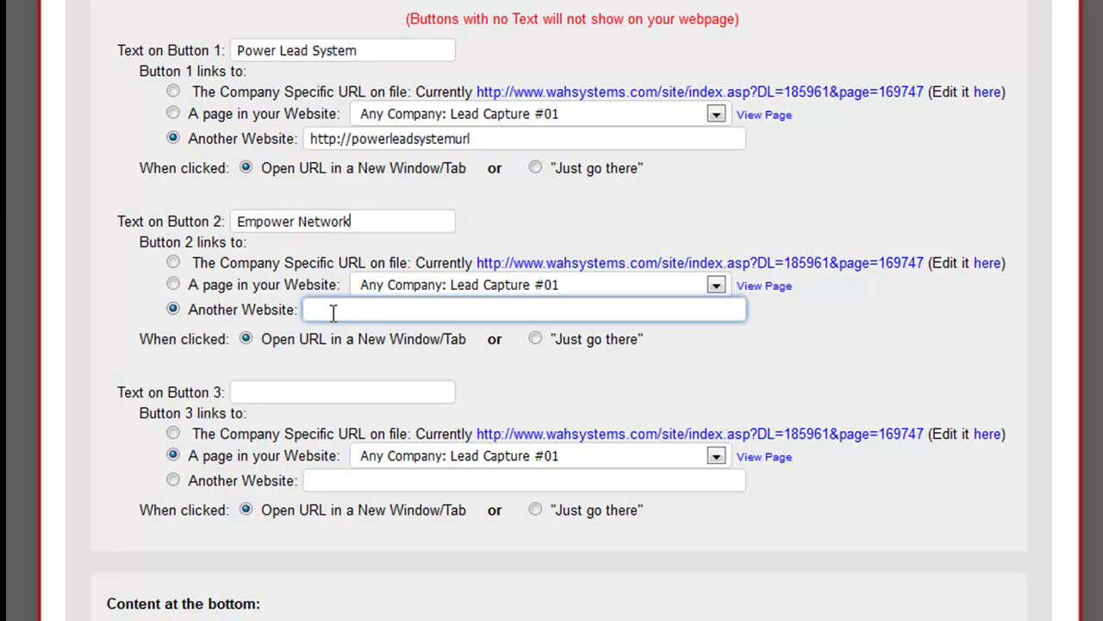
{"action": "type", "text": "http://empowernetowkr"}
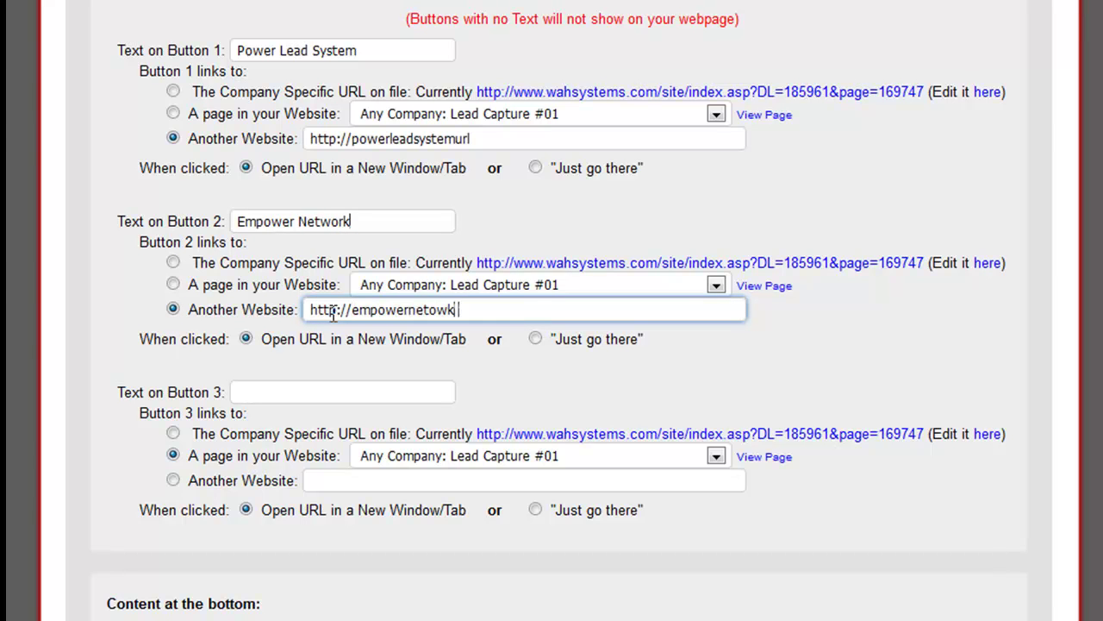
{"action": "key", "text": "BackSpace"}
{"action": "key", "text": "BackSpace"}
{"action": "key", "text": "BackSpace"}
{"action": "type", "text": "workurl.com"}
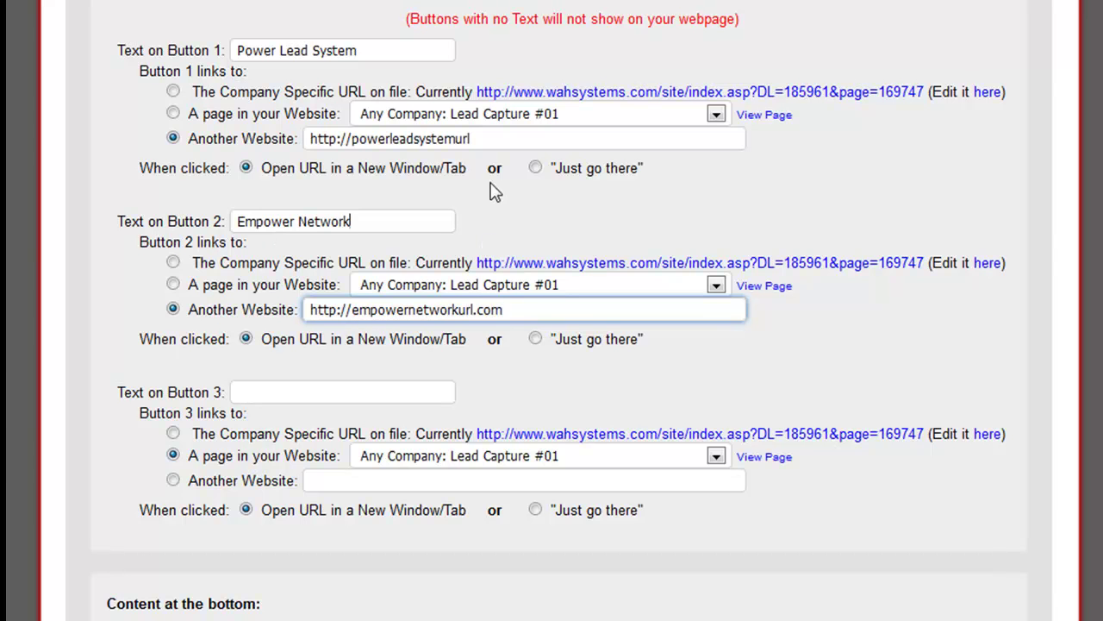
{"action": "left_click", "coordinate": [485, 139]}
{"action": "type", "text": ".com"}
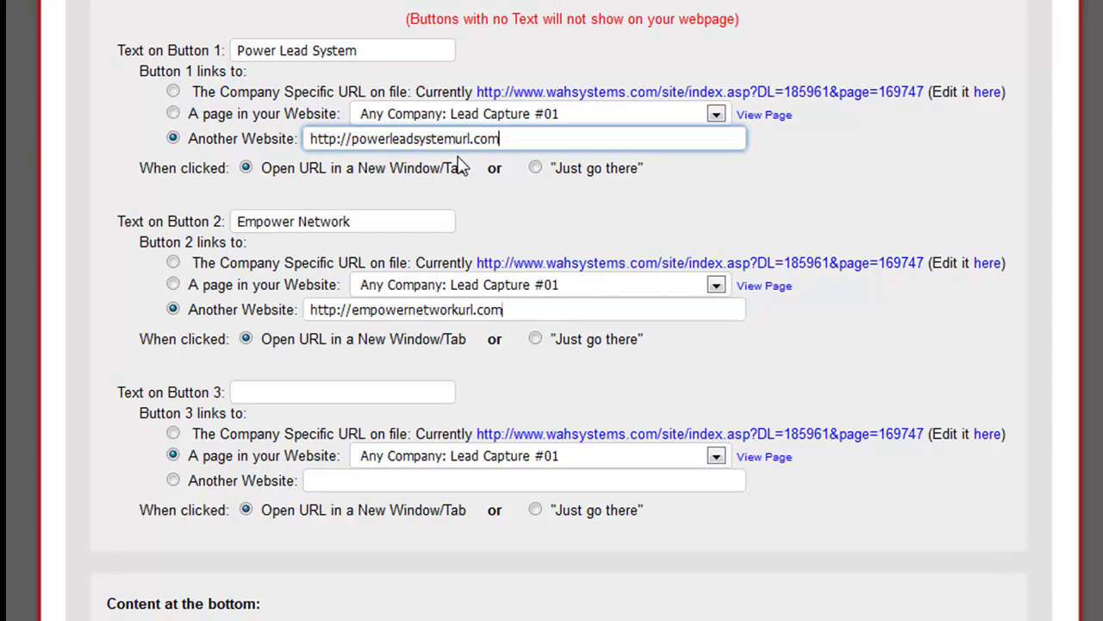
{"action": "left_click", "coordinate": [353, 394]}
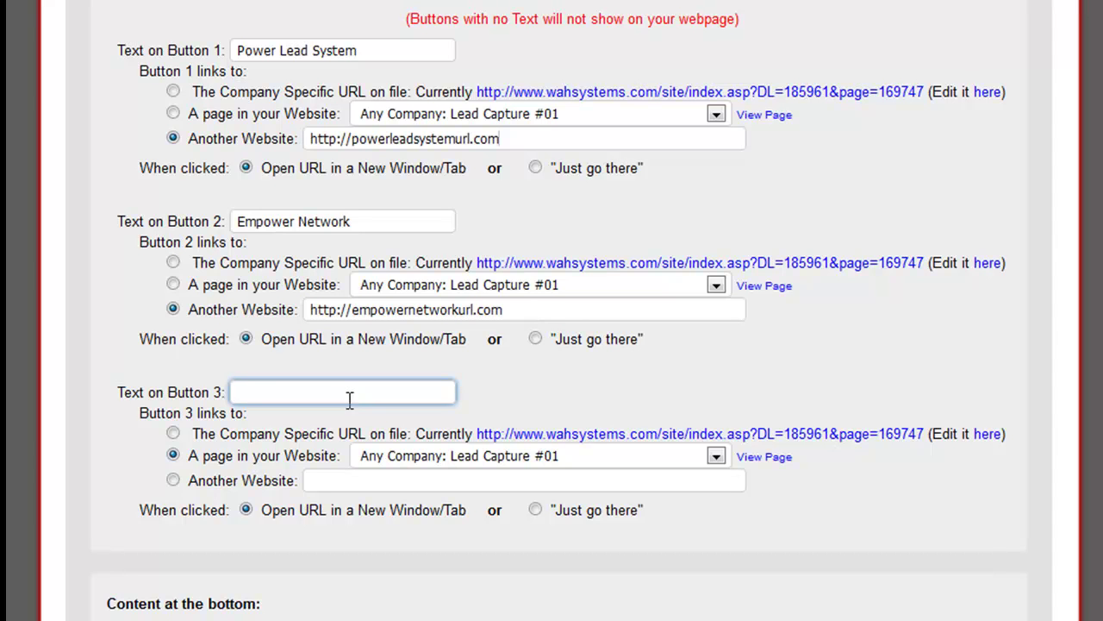
{"action": "type", "text": "Xplocial"}
{"action": "left_click", "coordinate": [173, 480]}
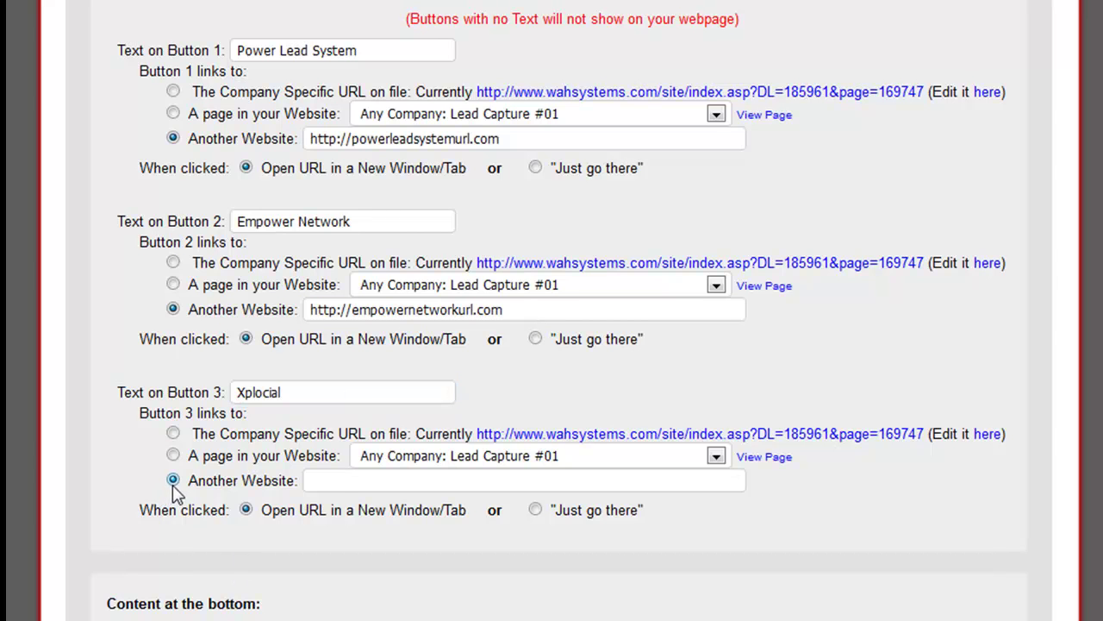
{"action": "left_click", "coordinate": [342, 480]}
{"action": "type", "text": "http"}
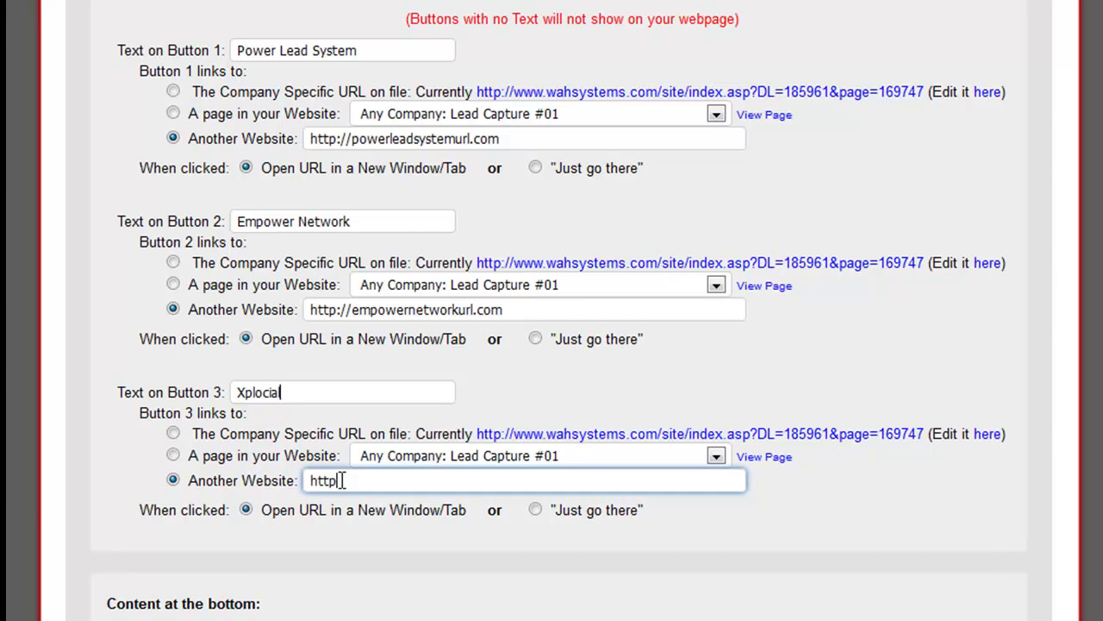
{"action": "type", "text": "://xplocial.com/yoururl"}
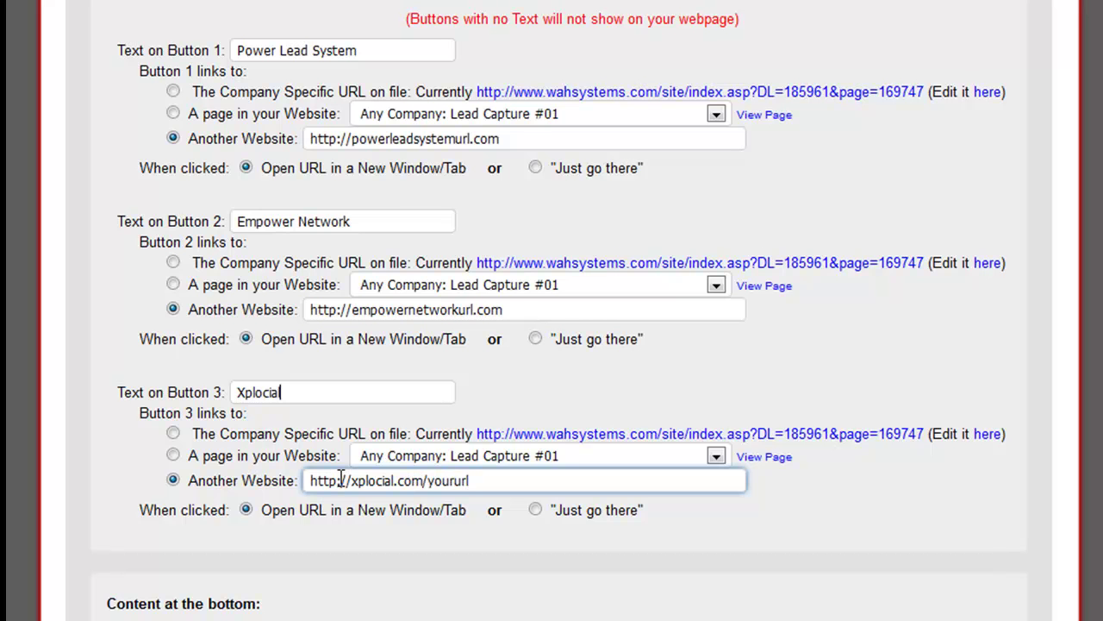
Replace the bottom content placeholder with "This is an amazing opportunity for those who want to make a lot of money by working smart rather than hard."
{"action": "scroll", "coordinate": [340, 480], "scroll_direction": "down", "scroll_amount": 5}
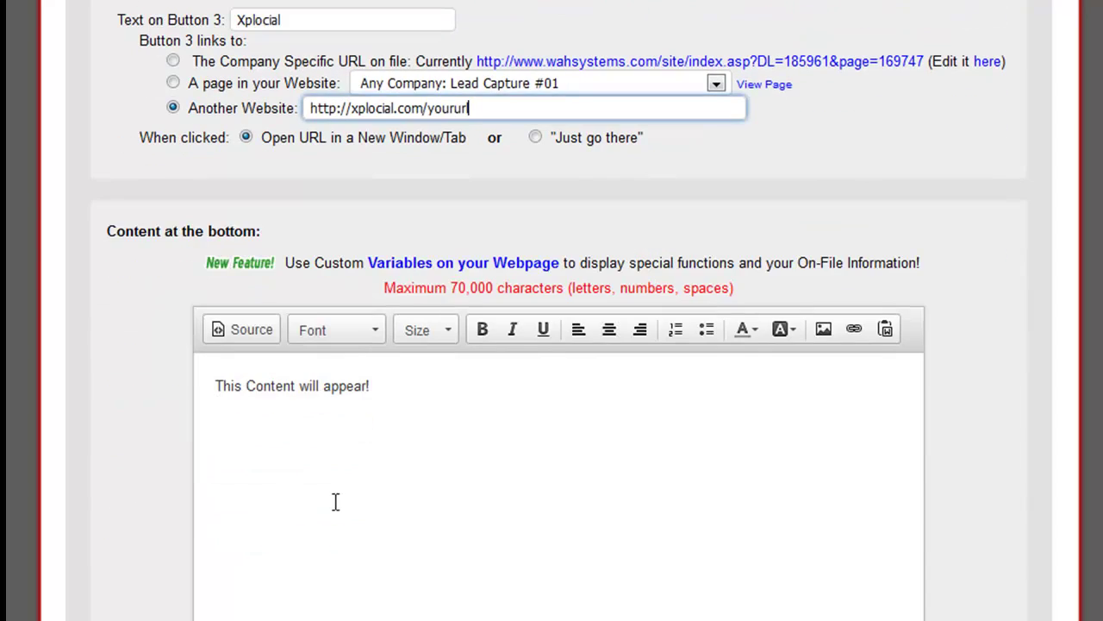
{"action": "left_click_drag", "start_coordinate": [401, 387], "coordinate": [206, 395]}
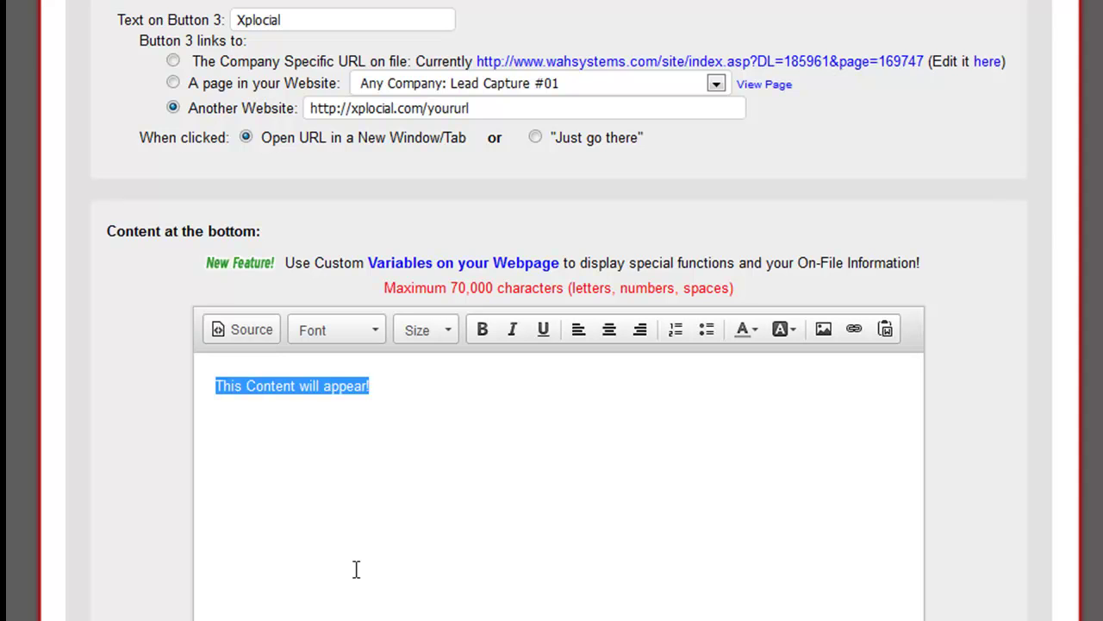
{"action": "type", "text": "This is an amazing opportunity for those who "}
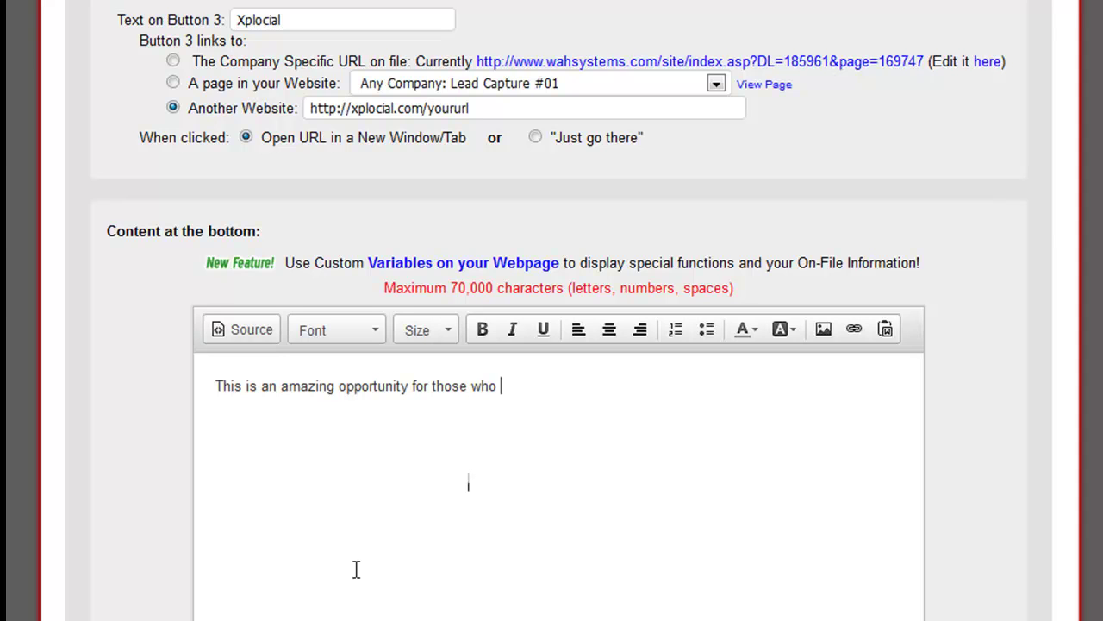
{"action": "type", "text": "want to make a lot of money by working smart rather than "}
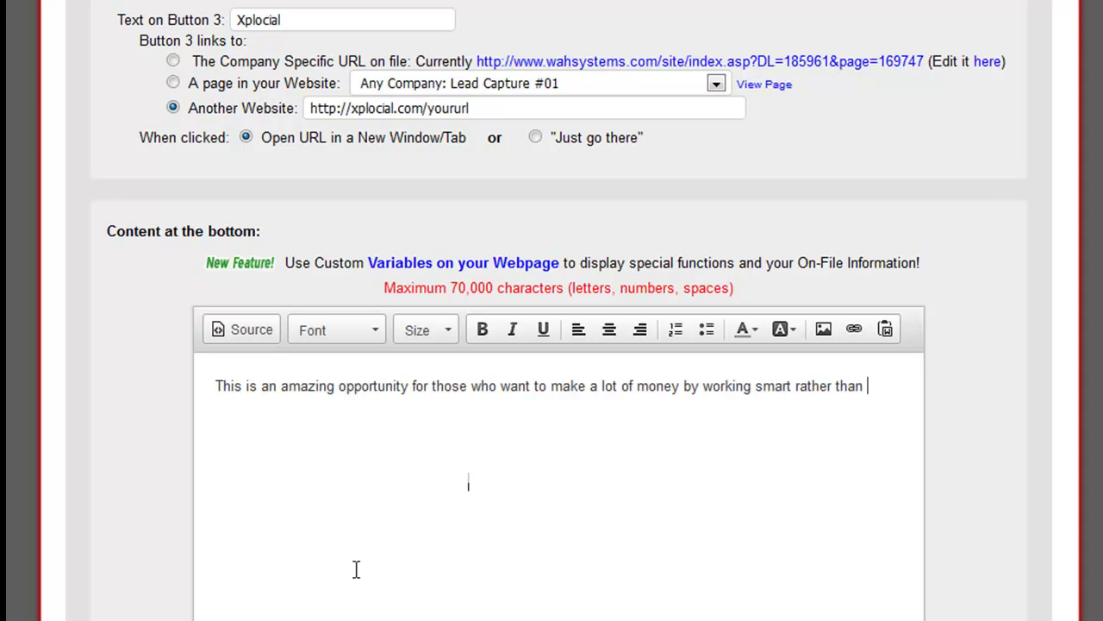
{"action": "type", "text": "hard."}
Make the whole bottom content sentence bold, set its font size to 20, and center it
{"action": "left_click_drag", "start_coordinate": [215, 390], "coordinate": [963, 399]}
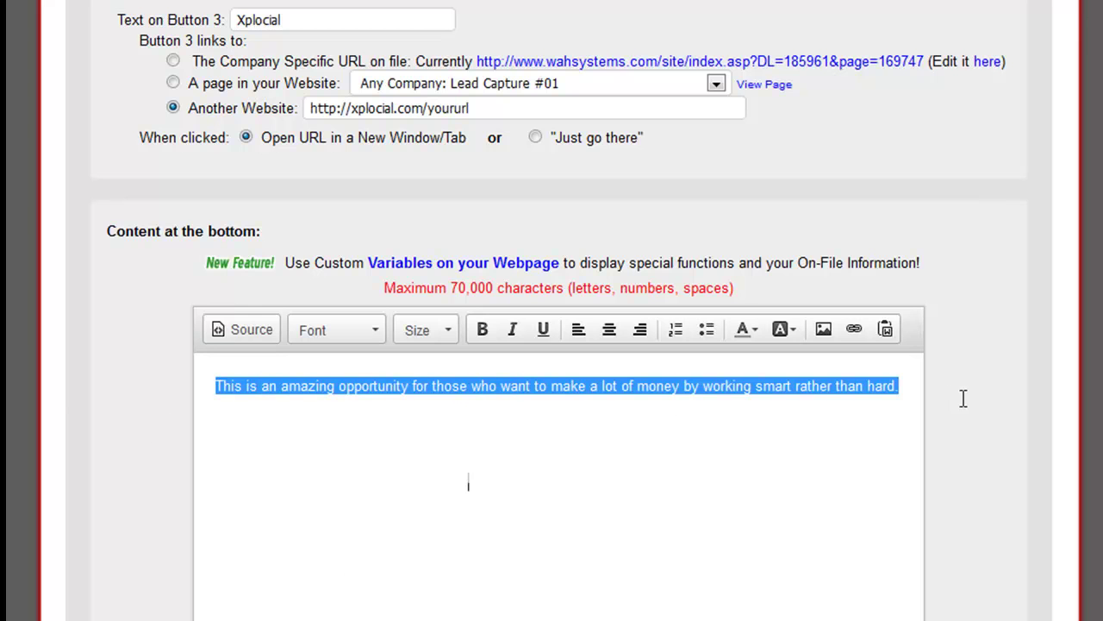
{"action": "left_click", "coordinate": [483, 331]}
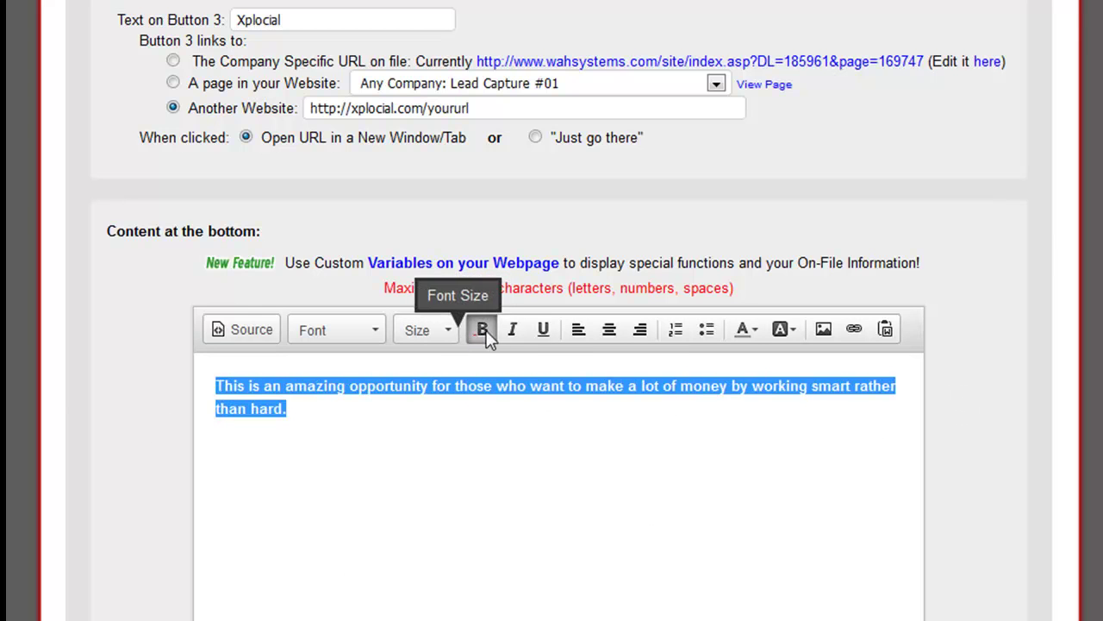
{"action": "left_click", "coordinate": [450, 336]}
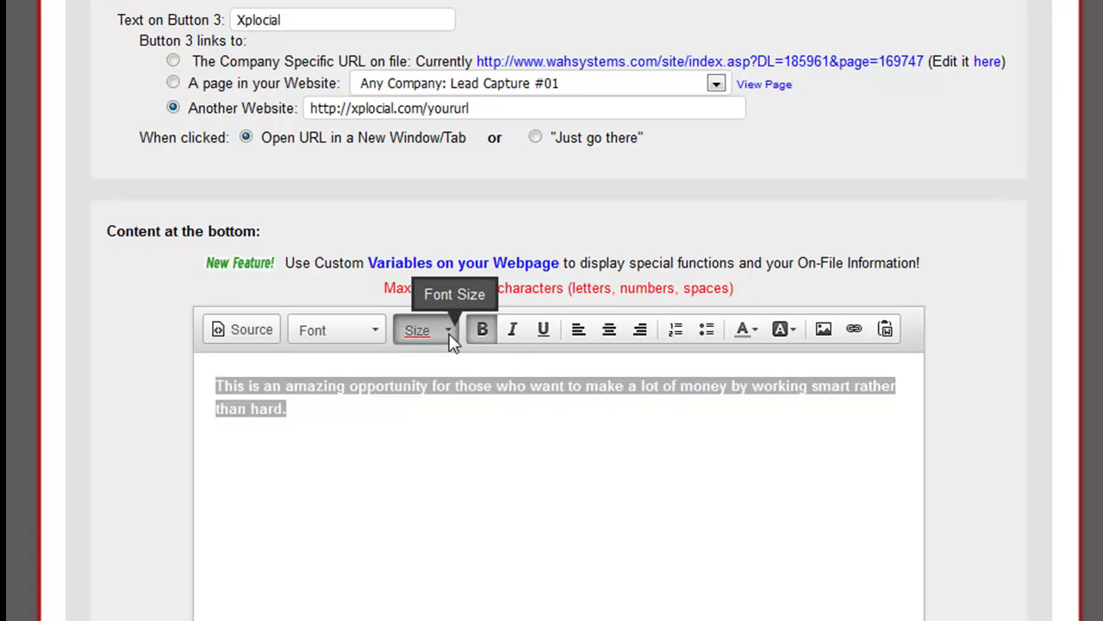
{"action": "left_click_drag", "start_coordinate": [515, 392], "coordinate": [514, 448]}
{"action": "left_click", "coordinate": [438, 464]}
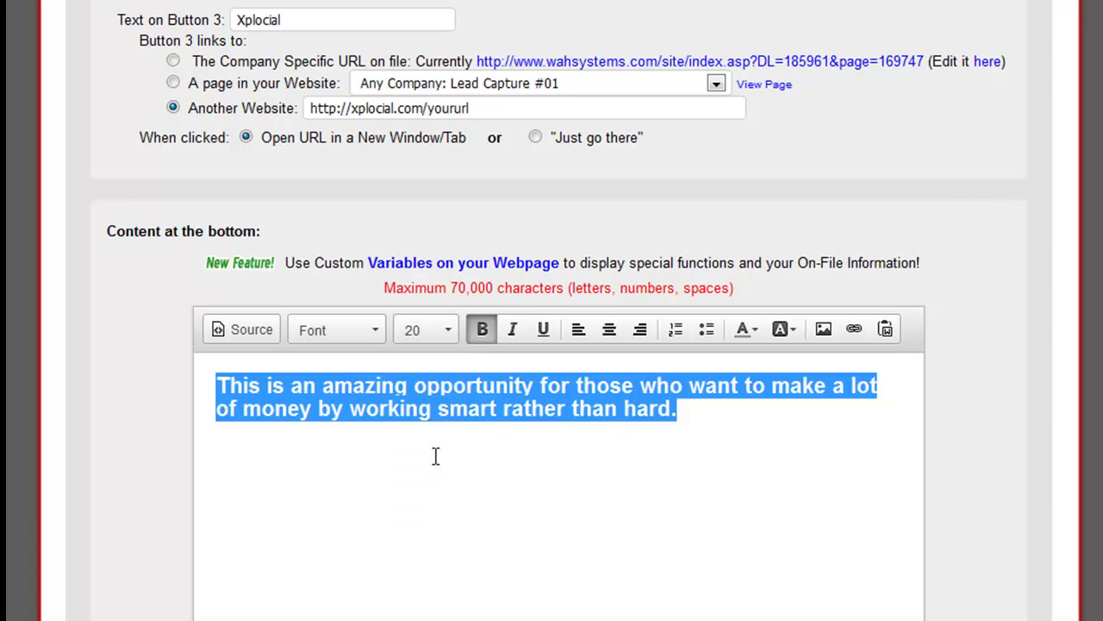
{"action": "left_click", "coordinate": [609, 333]}
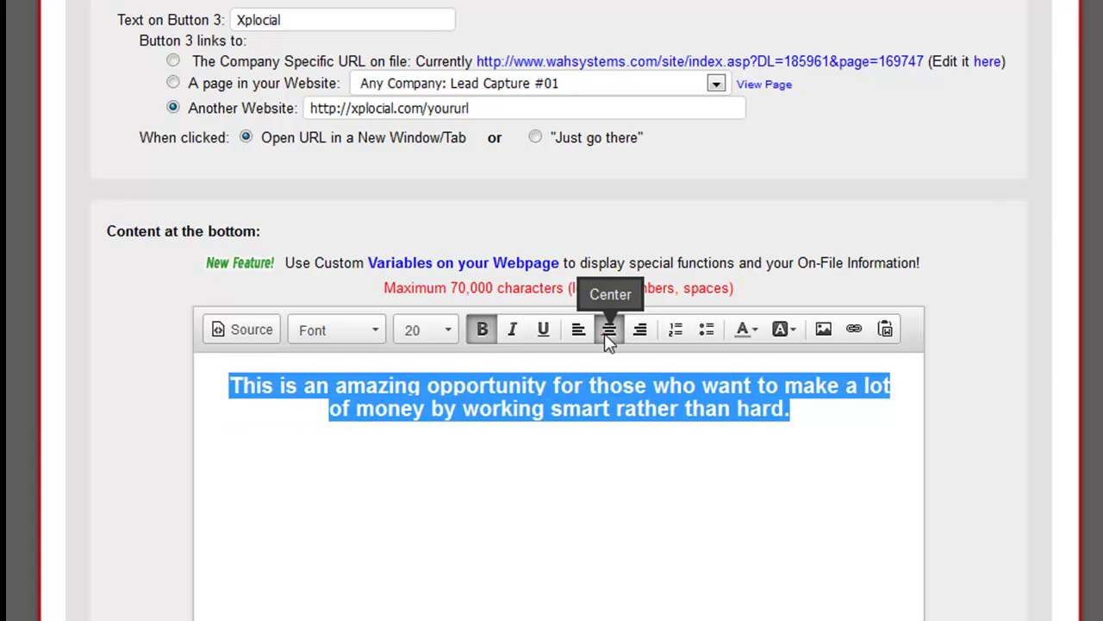
Set the bottom content sentence in the Verdana font and color it dark red
{"action": "left_click", "coordinate": [376, 331]}
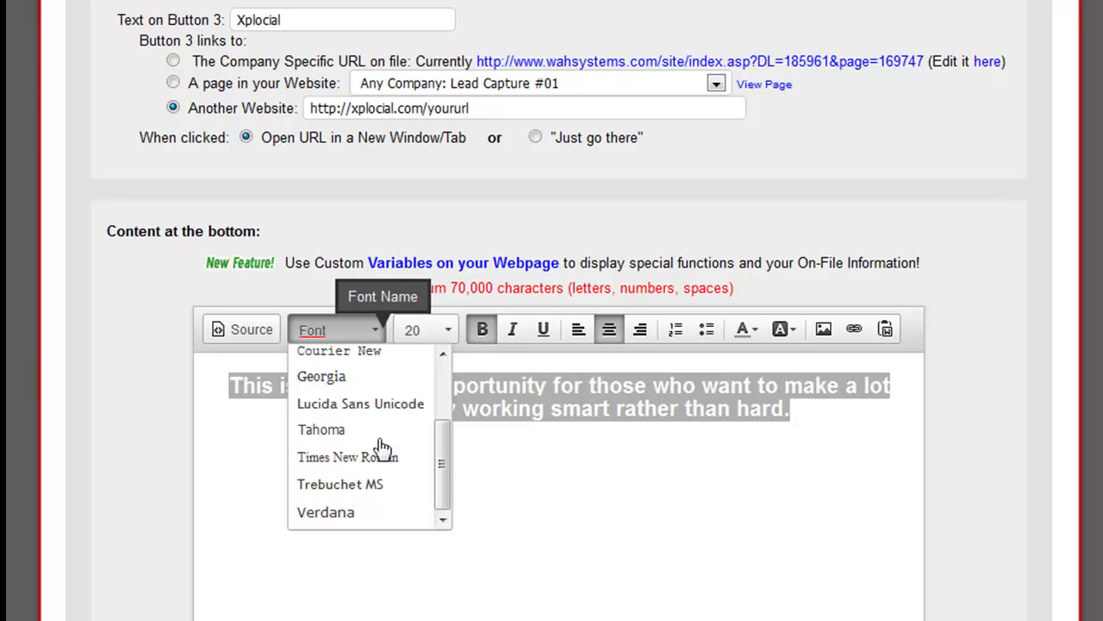
{"action": "left_click", "coordinate": [349, 514]}
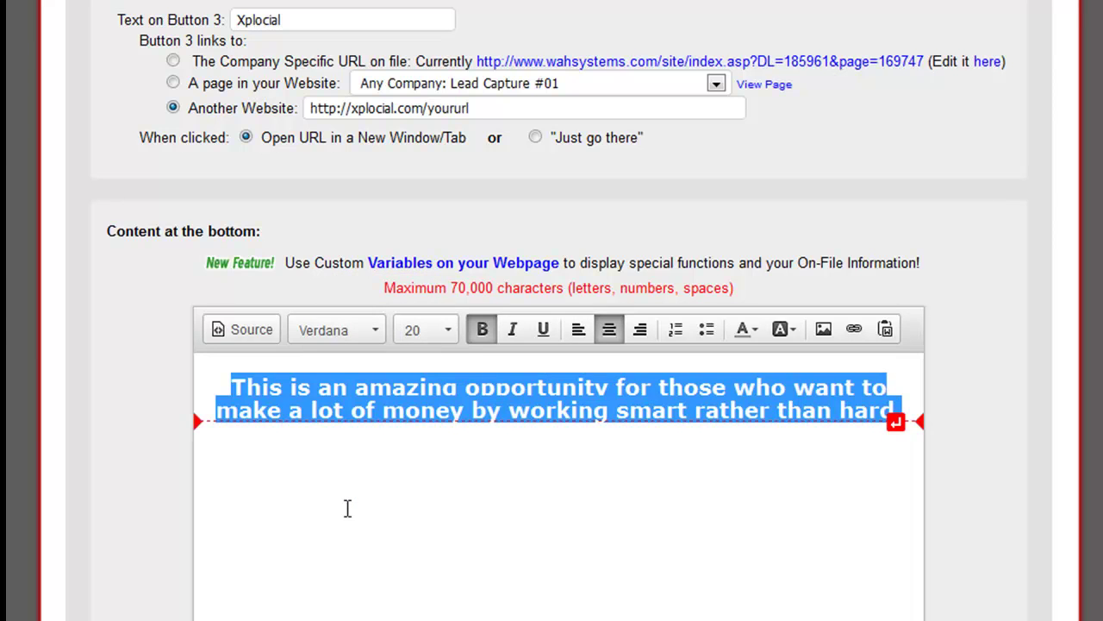
{"action": "left_click", "coordinate": [759, 336]}
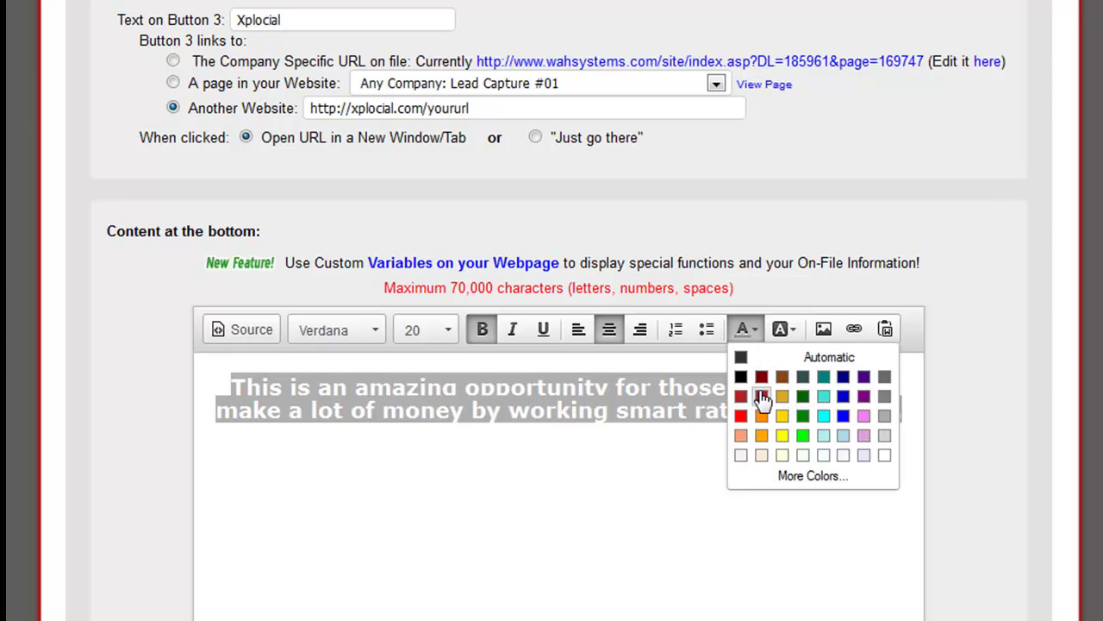
{"action": "left_click", "coordinate": [761, 379]}
{"action": "left_click", "coordinate": [716, 521]}
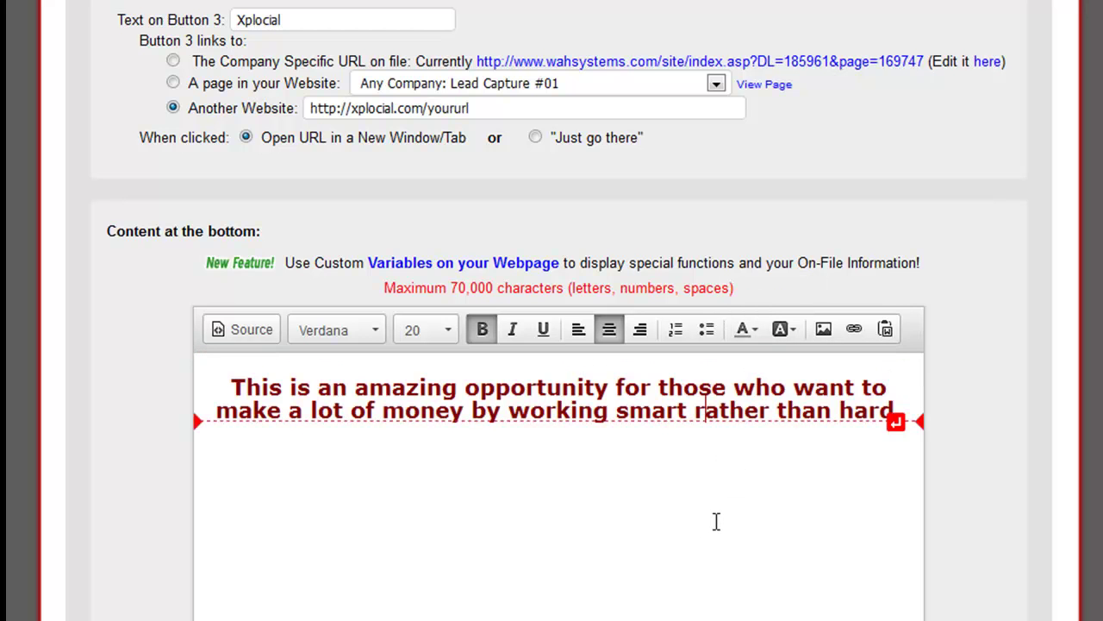
Check the buttons and bottom content, and save the changes to continue to the background color setup
{"action": "scroll", "coordinate": [716, 520], "scroll_direction": "up", "scroll_amount": 2}
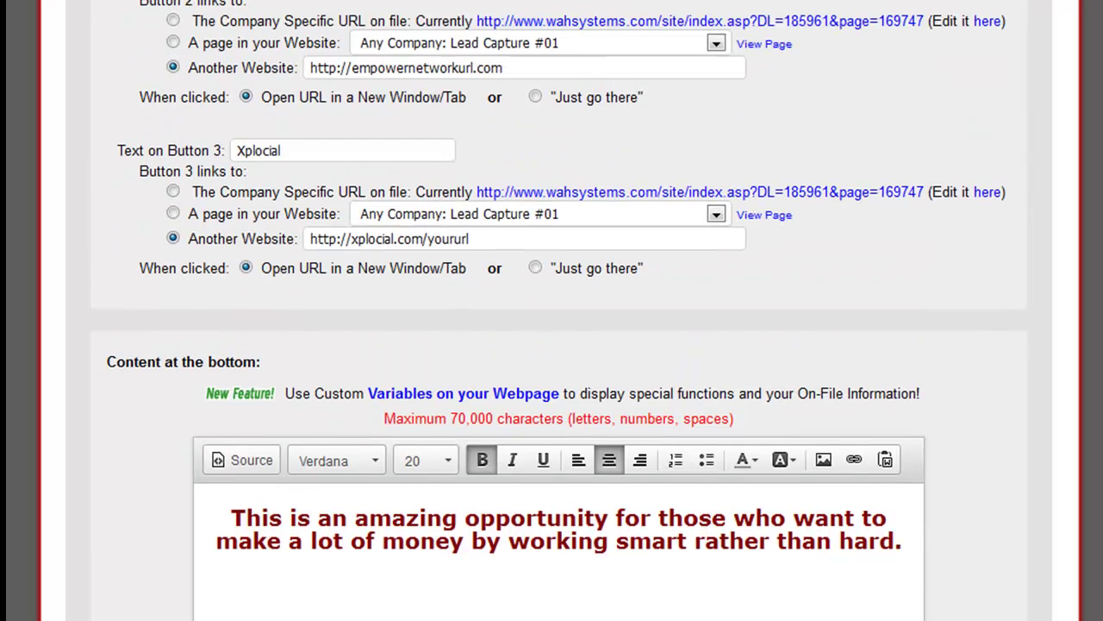
{"action": "scroll", "coordinate": [716, 521], "scroll_direction": "down", "scroll_amount": 3}
{"action": "scroll", "coordinate": [716, 521], "scroll_direction": "down", "scroll_amount": 3}
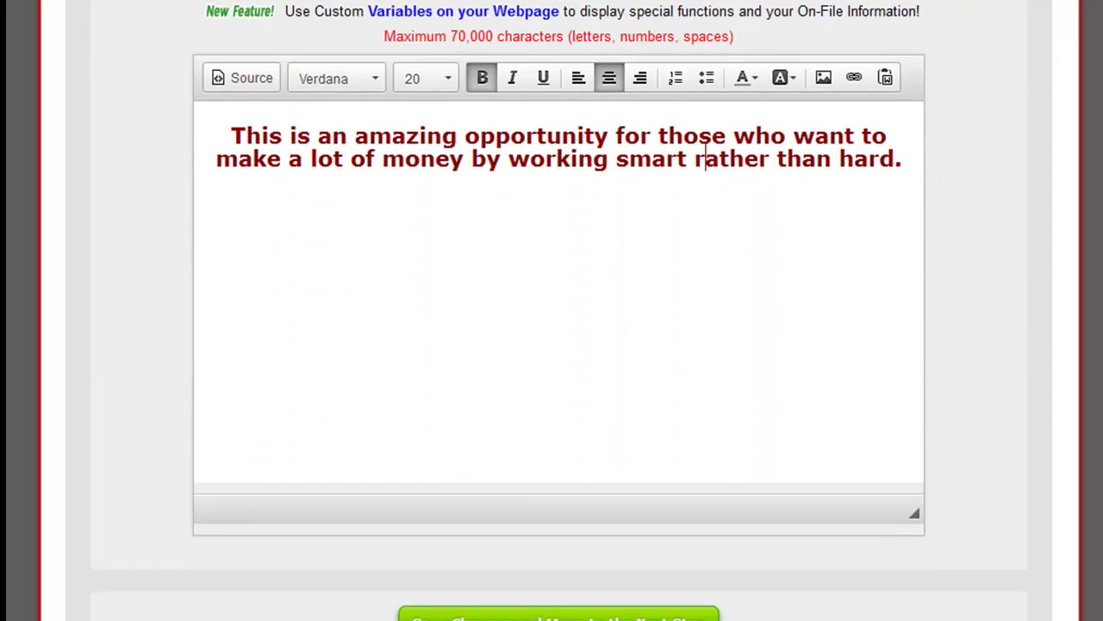
{"action": "scroll", "coordinate": [705, 129], "scroll_direction": "down", "scroll_amount": 2}
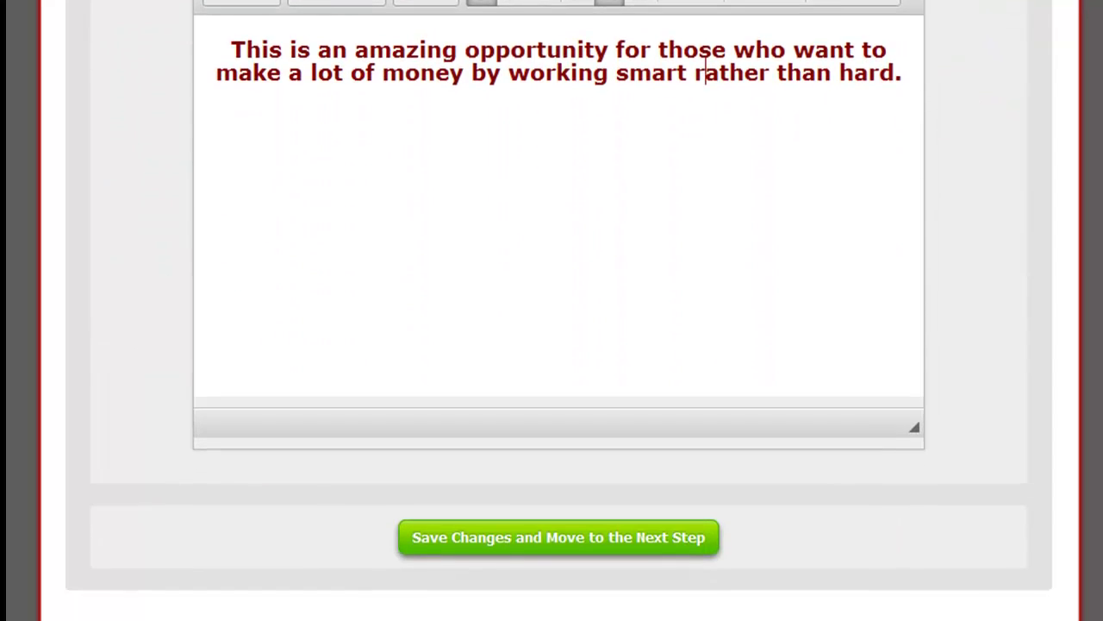
{"action": "scroll", "coordinate": [705, 129], "scroll_direction": "up", "scroll_amount": 3}
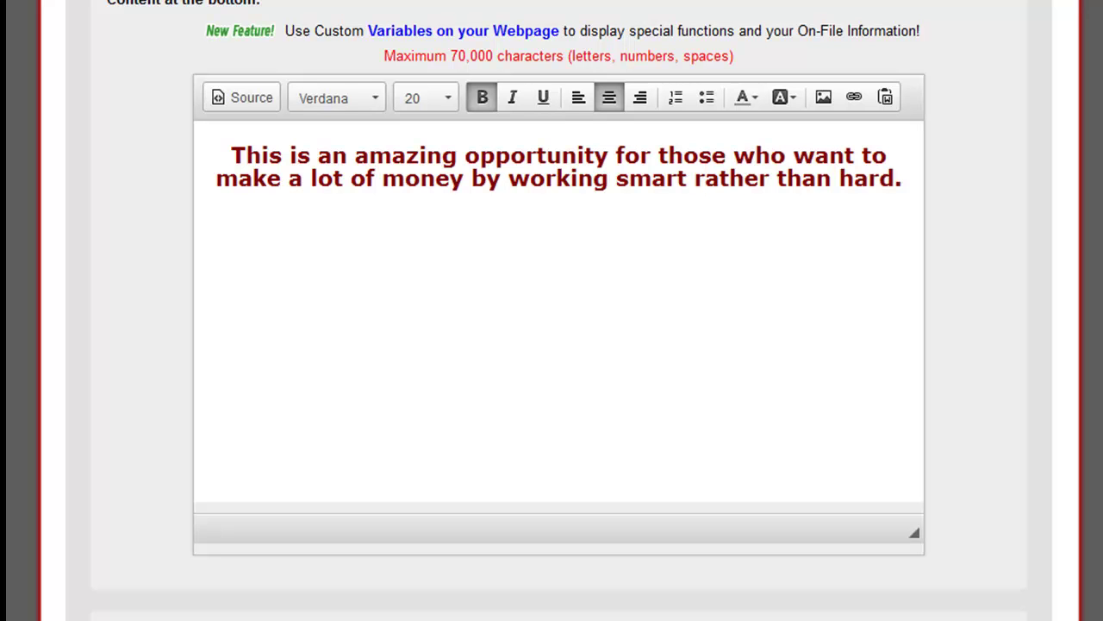
{"action": "scroll", "coordinate": [558, 310], "scroll_direction": "up", "scroll_amount": 1}
{"action": "scroll", "coordinate": [559, 310], "scroll_direction": "down", "scroll_amount": 2}
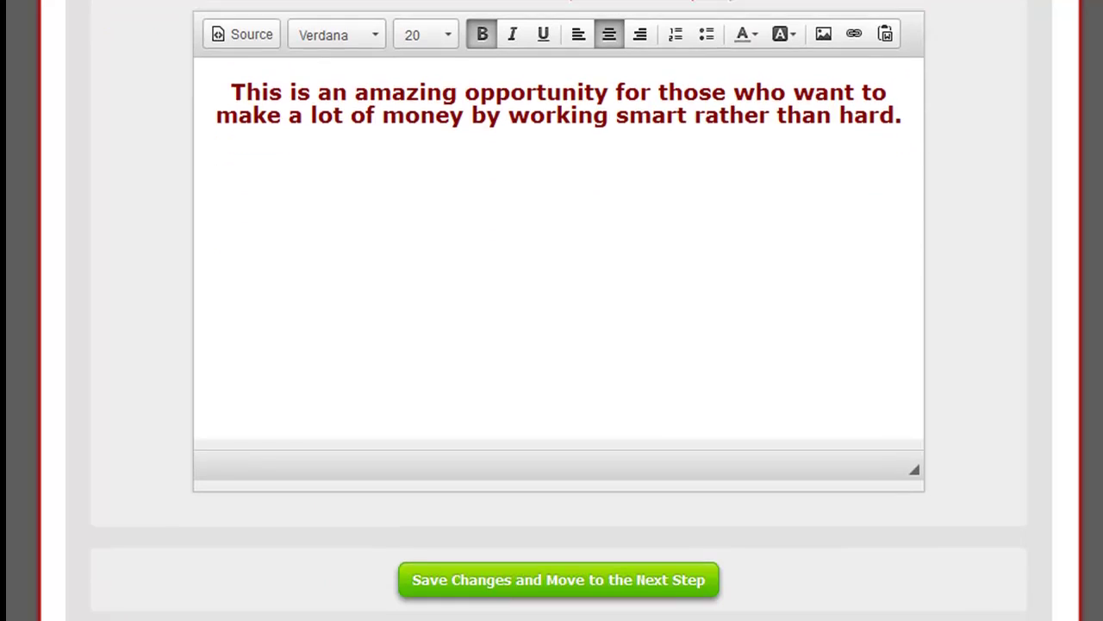
{"action": "scroll", "coordinate": [559, 310], "scroll_direction": "up", "scroll_amount": 10}
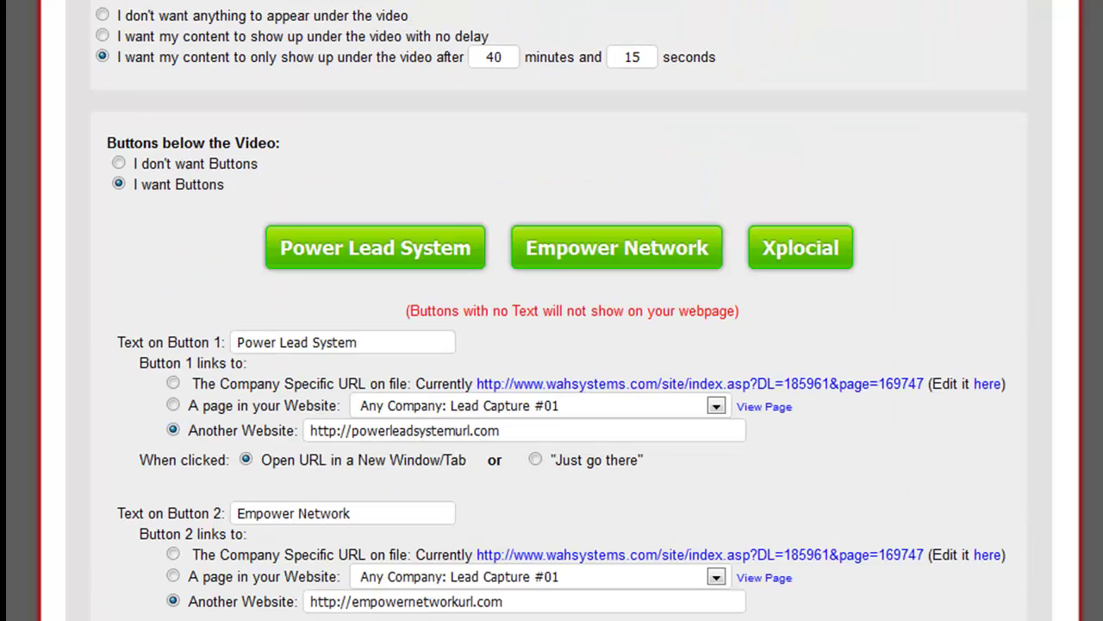
{"action": "scroll", "coordinate": [821, 560], "scroll_direction": "down", "scroll_amount": 10}
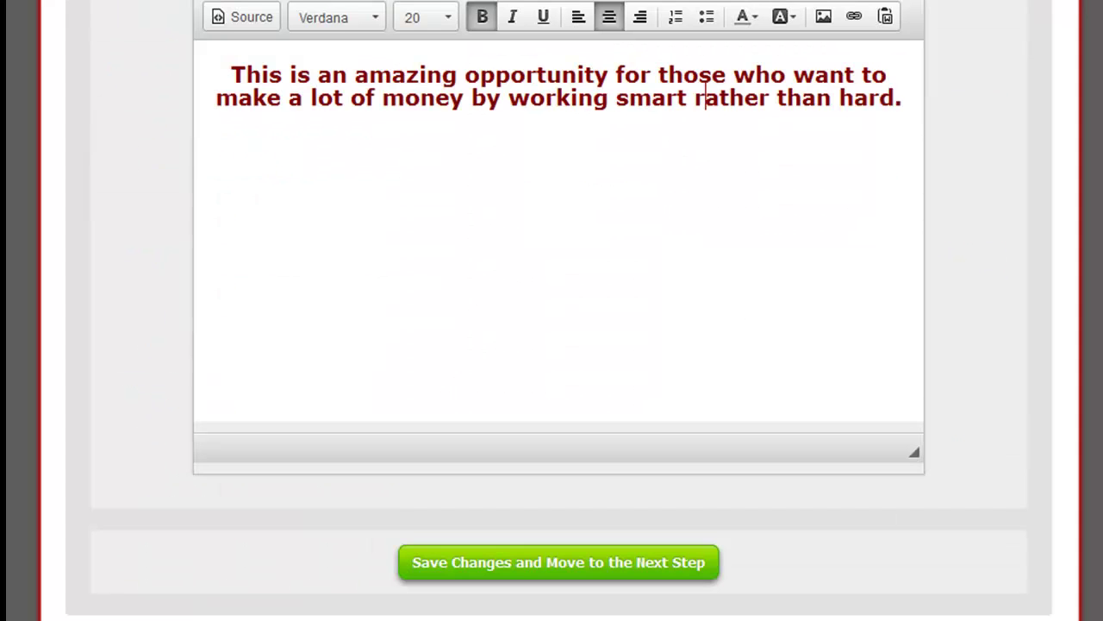
{"action": "left_click", "coordinate": [556, 559]}
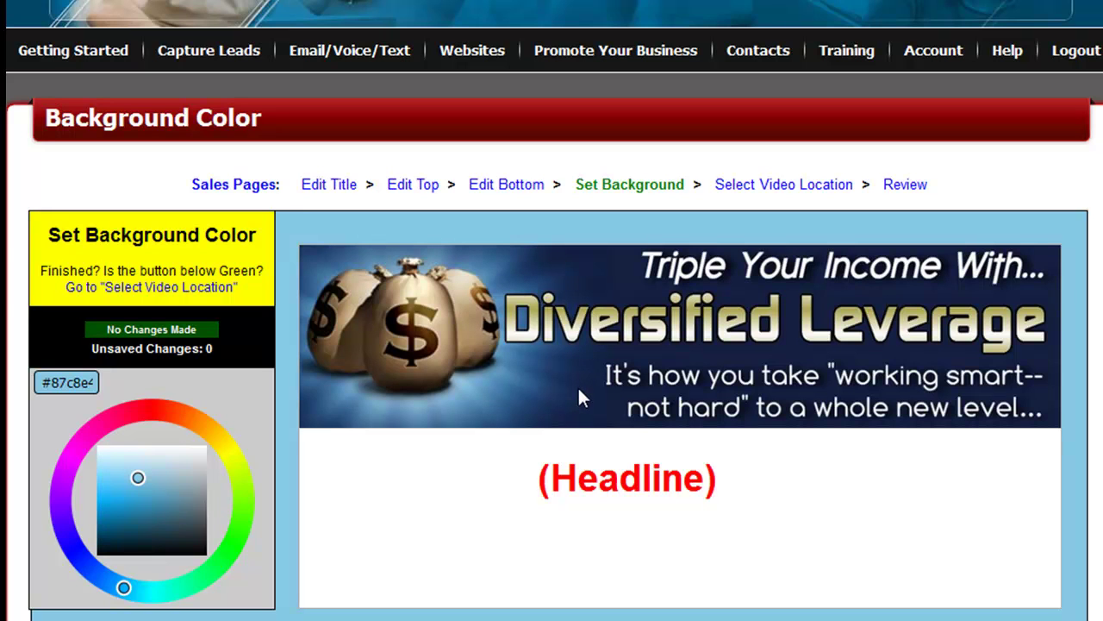
Change the sales page background to a dark blue matching the header banner and save the color
{"action": "left_click", "coordinate": [82, 560]}
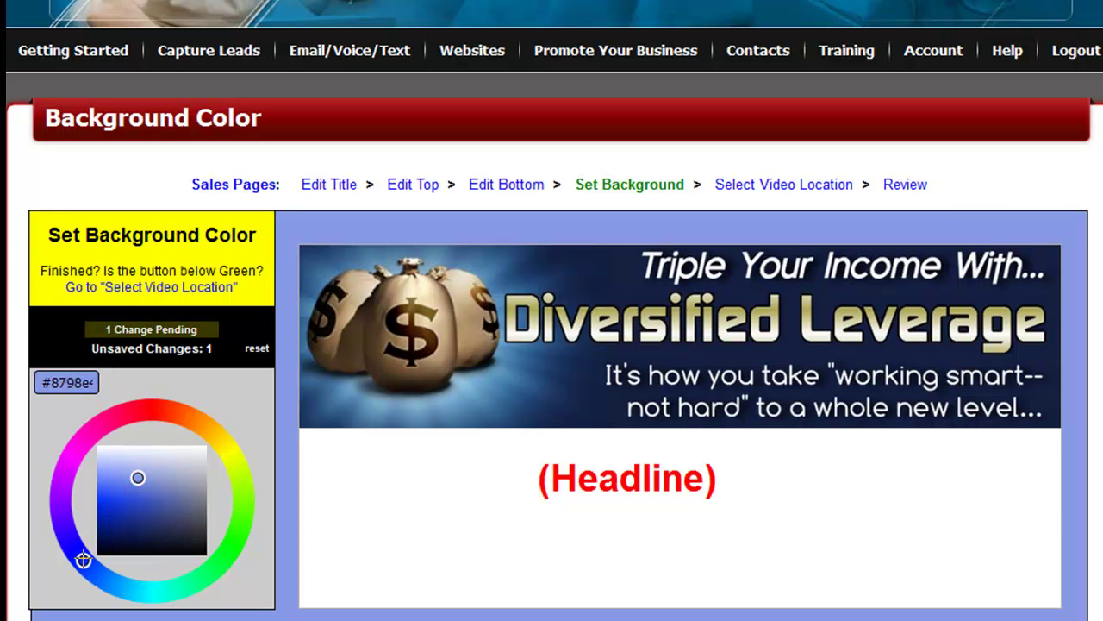
{"action": "mouse_move", "coordinate": [123, 495]}
{"action": "left_mouse_down"}
{"action": "mouse_move", "coordinate": [161, 520]}
{"action": "mouse_move", "coordinate": [185, 505]}
{"action": "mouse_move", "coordinate": [150, 468]}
{"action": "mouse_move", "coordinate": [122, 500]}
{"action": "mouse_move", "coordinate": [155, 539]}
{"action": "mouse_move", "coordinate": [130, 529]}
{"action": "mouse_move", "coordinate": [146, 521]}
{"action": "left_mouse_up"}
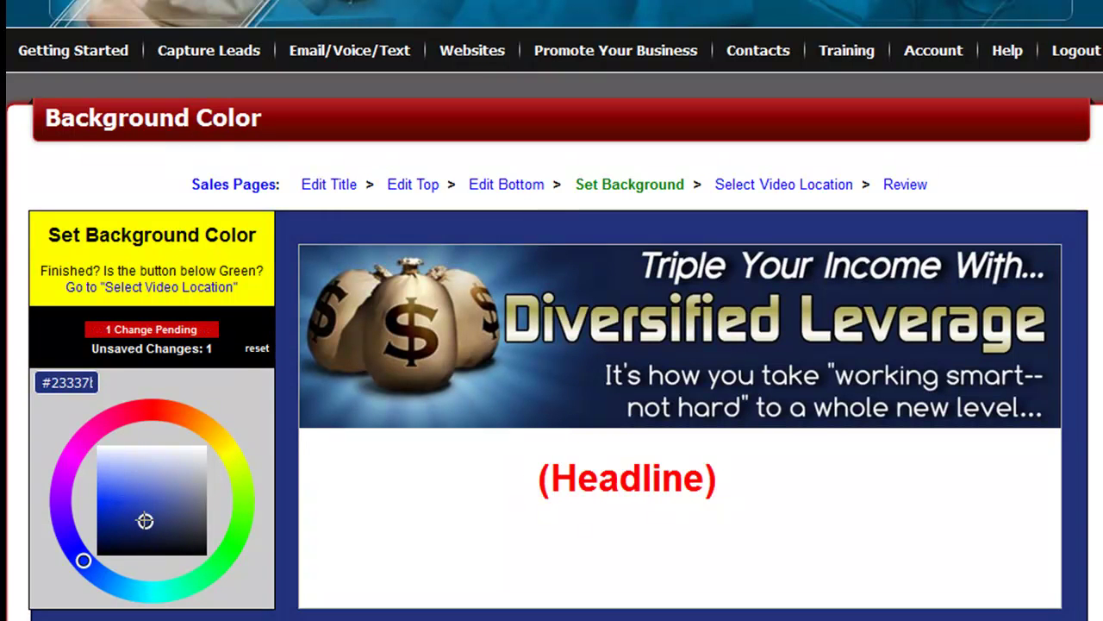
{"action": "mouse_move", "coordinate": [84, 561]}
{"action": "left_mouse_down"}
{"action": "mouse_move", "coordinate": [64, 516]}
{"action": "mouse_move", "coordinate": [84, 561]}
{"action": "mouse_move", "coordinate": [114, 584]}
{"action": "mouse_move", "coordinate": [90, 567]}
{"action": "left_mouse_up"}
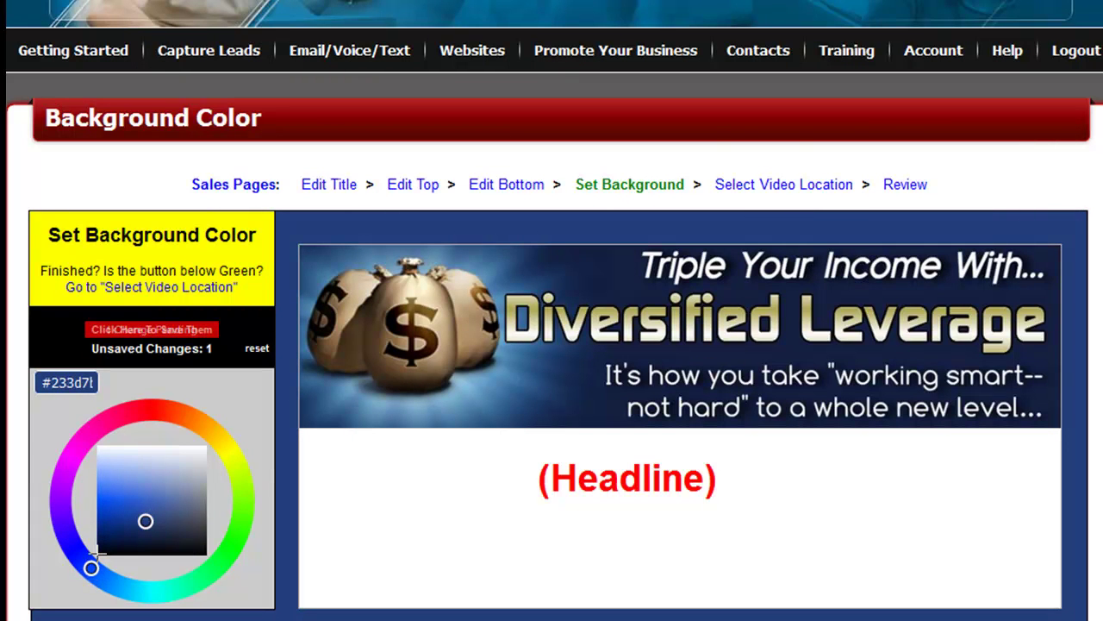
{"action": "mouse_move", "coordinate": [759, 50]}
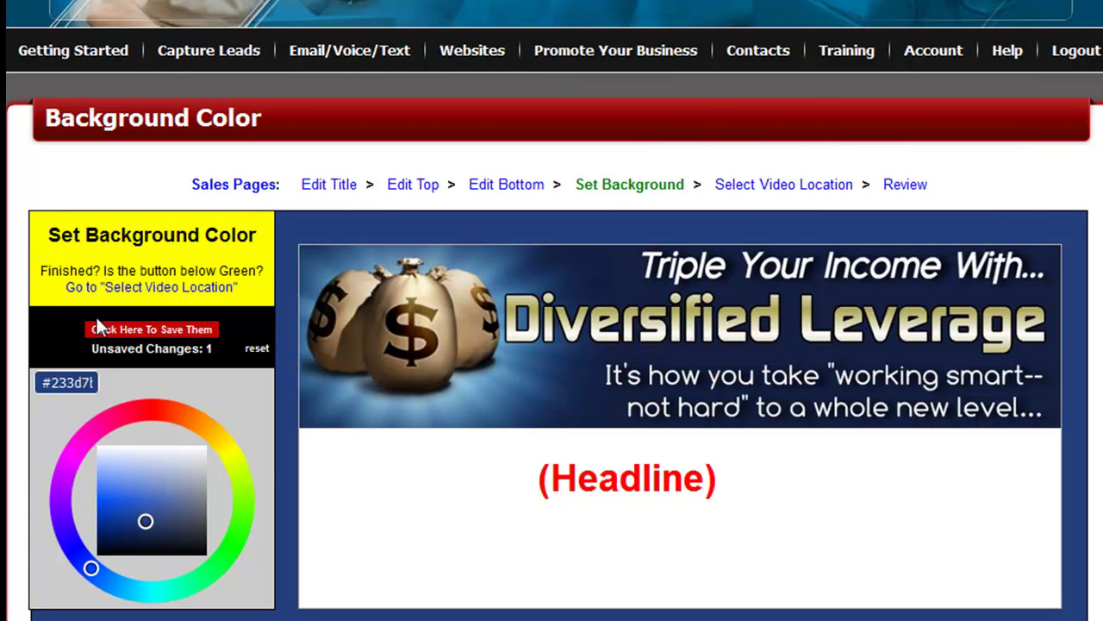
{"action": "left_click", "coordinate": [143, 336]}
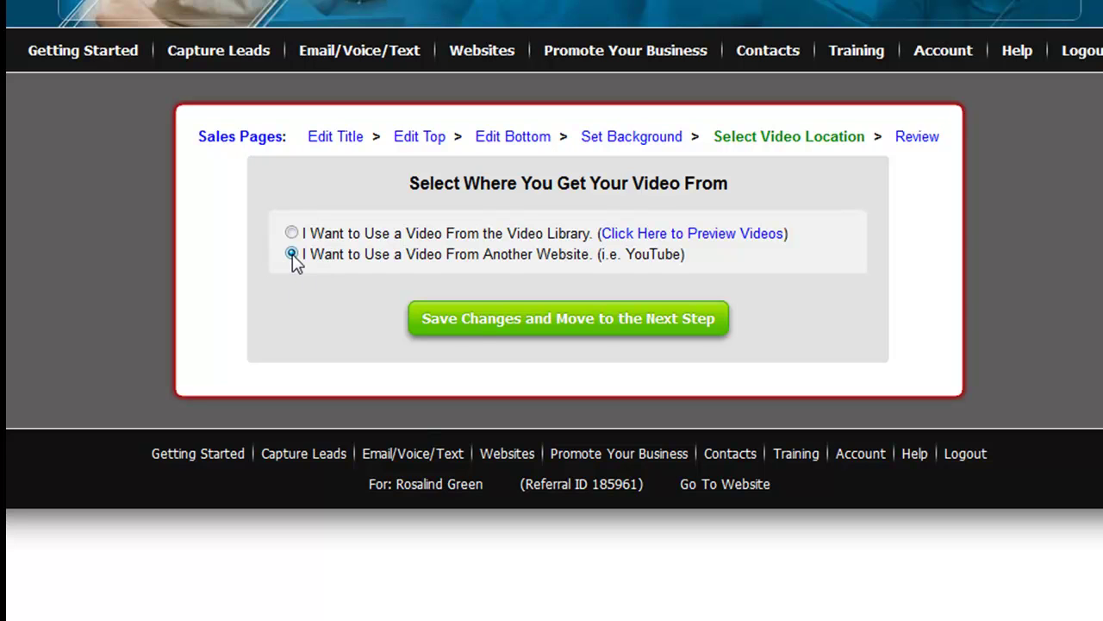
Save another website as the video source and delete the existing code from the custom video embed box
{"action": "left_click", "coordinate": [552, 326]}
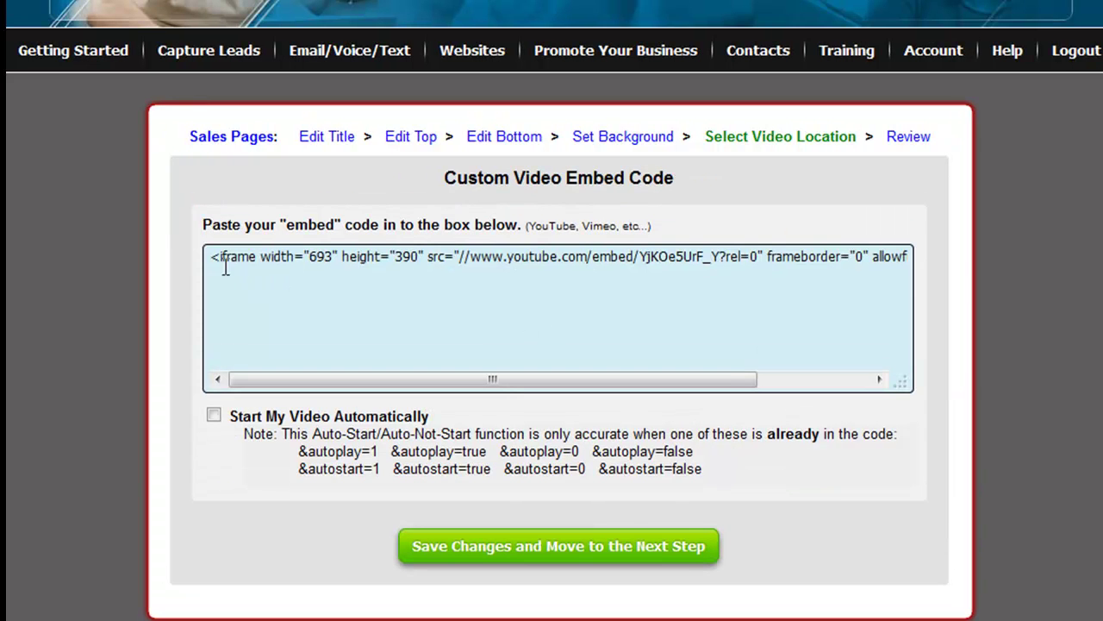
{"action": "left_click_drag", "start_coordinate": [212, 256], "coordinate": [1099, 254]}
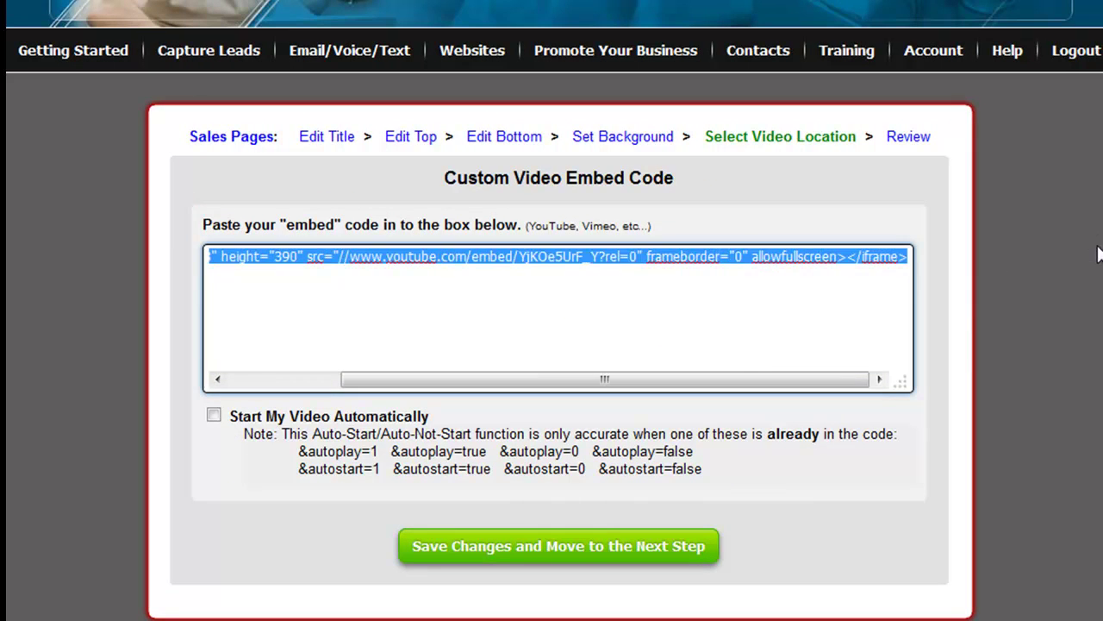
{"action": "key", "text": "Delete"}
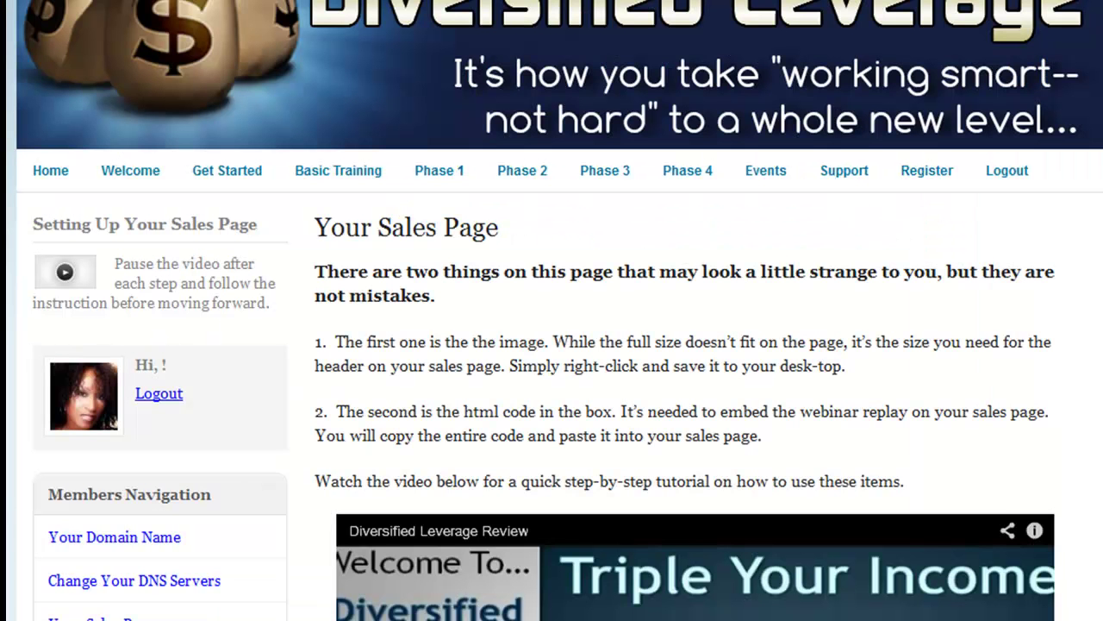
Switch to the Diversified Leverage members site and find the webinar replay embed code on Your Sales Page
{"action": "scroll", "coordinate": [552, 345], "scroll_direction": "down", "scroll_amount": 8}
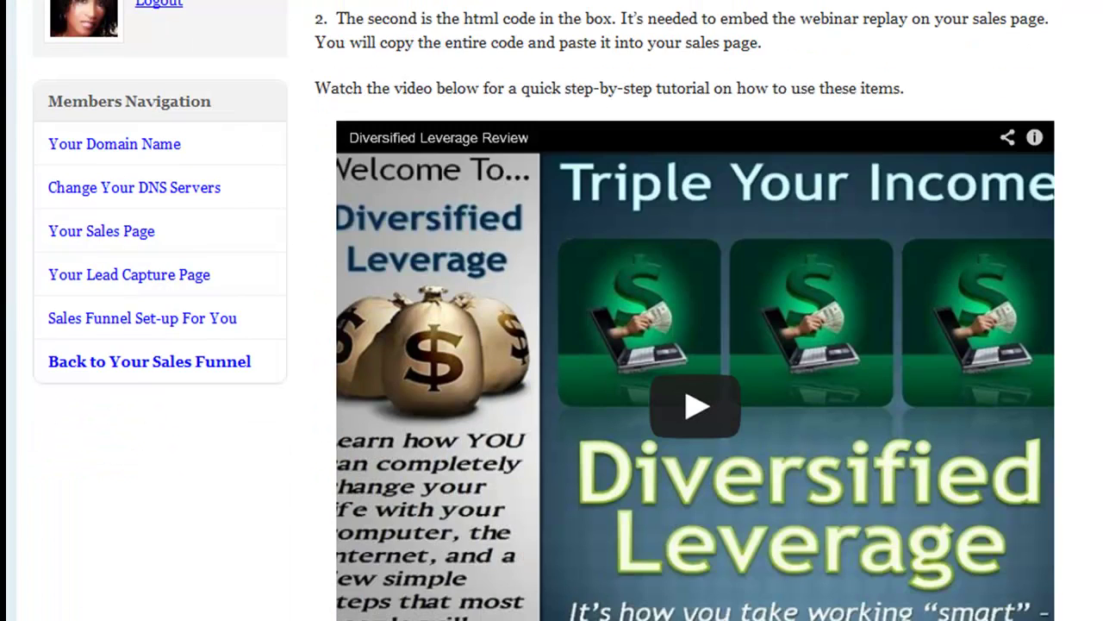
{"action": "scroll", "coordinate": [688, 250], "scroll_direction": "down", "scroll_amount": 4}
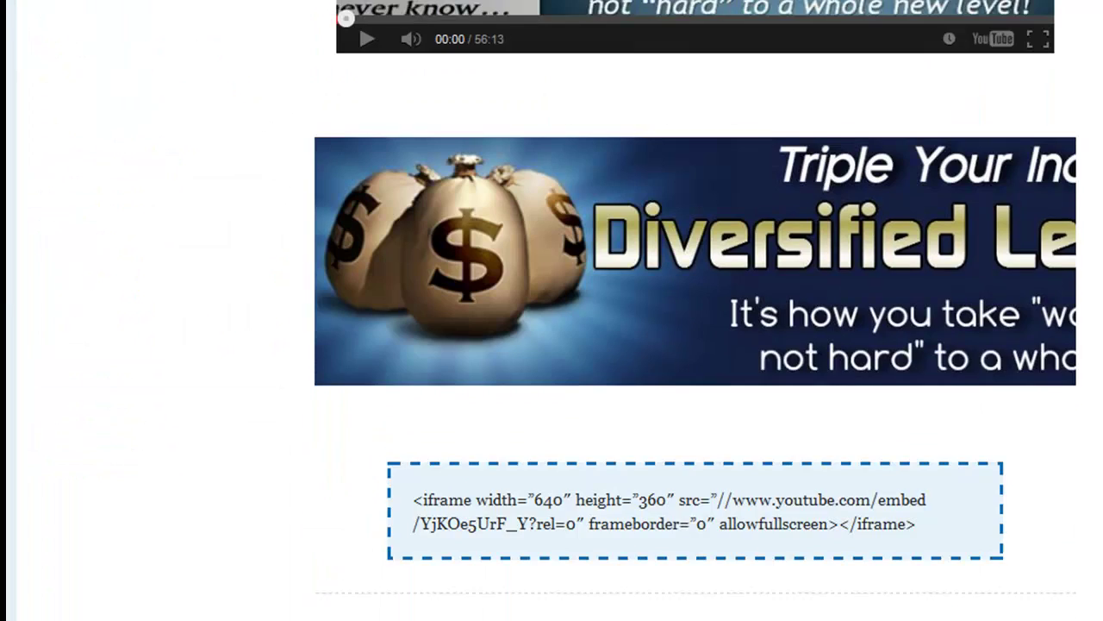